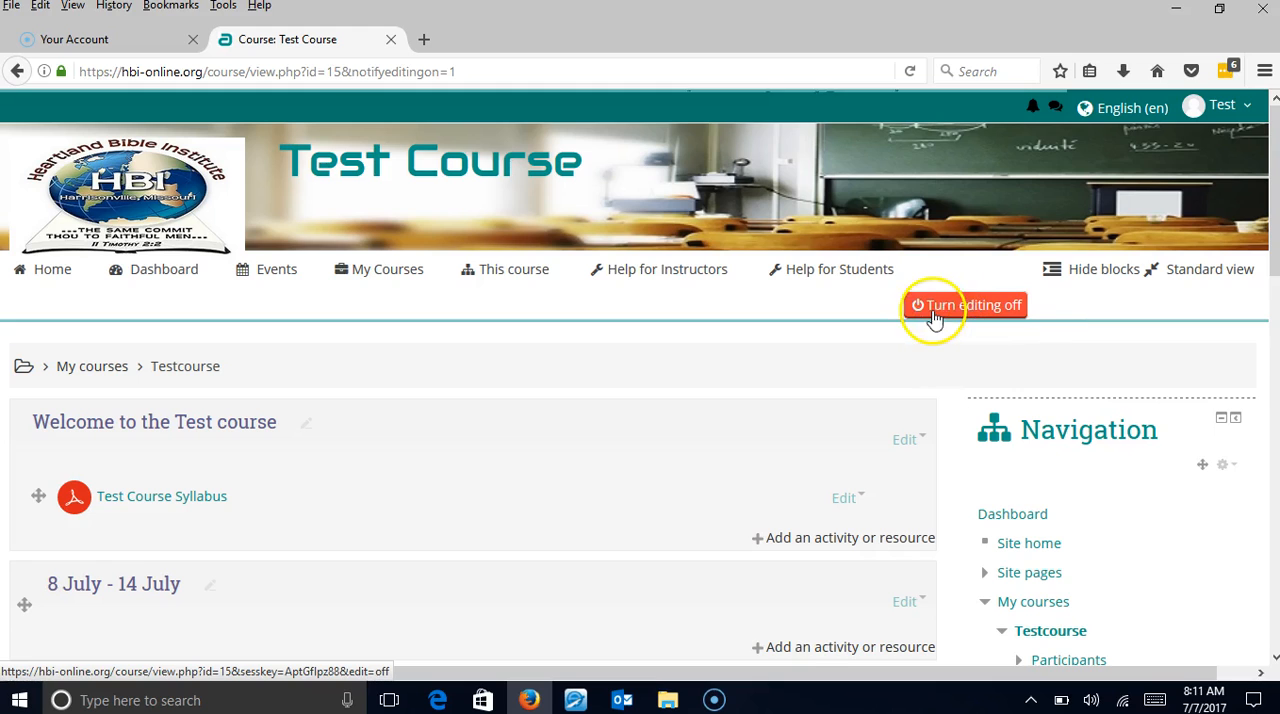
Add a Quiz activity to the 8 July - 14 July section of the course.
{"action": "scroll", "coordinate": [897, 329], "scroll_direction": "down", "scroll_amount": 1}
{"action": "scroll", "coordinate": [895, 325], "scroll_direction": "down", "scroll_amount": 4}
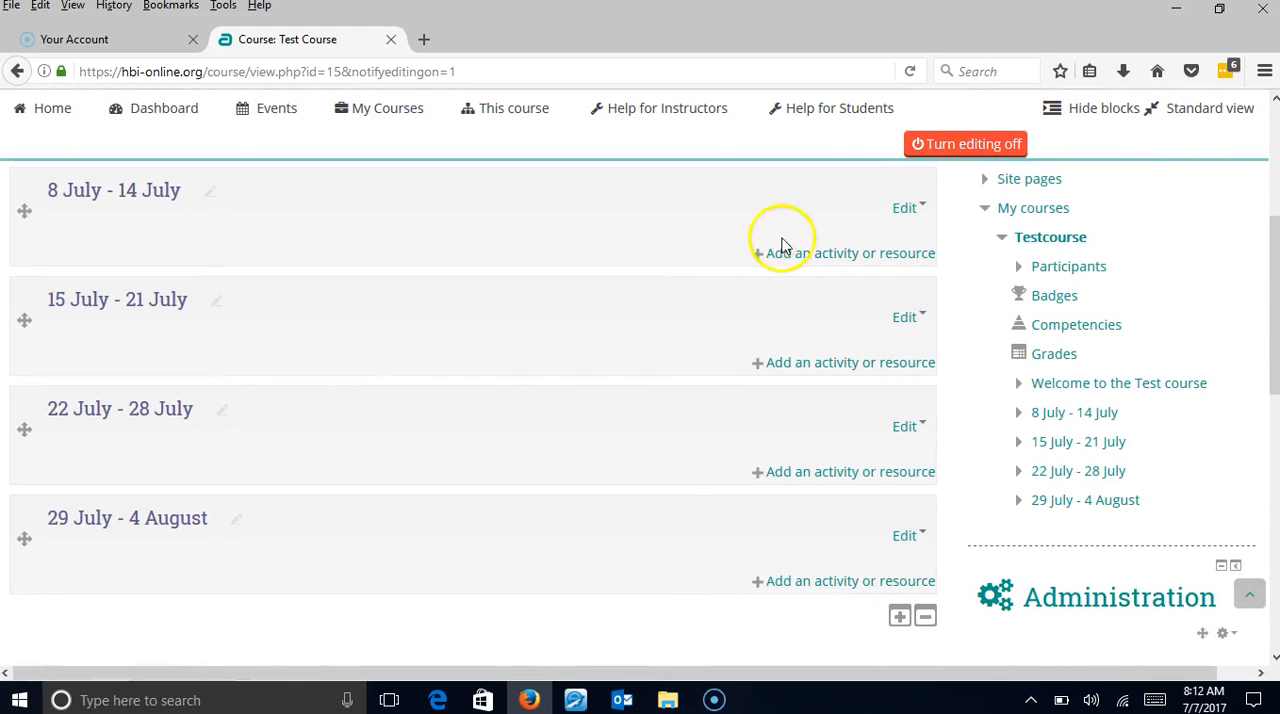
{"action": "left_click", "coordinate": [851, 255]}
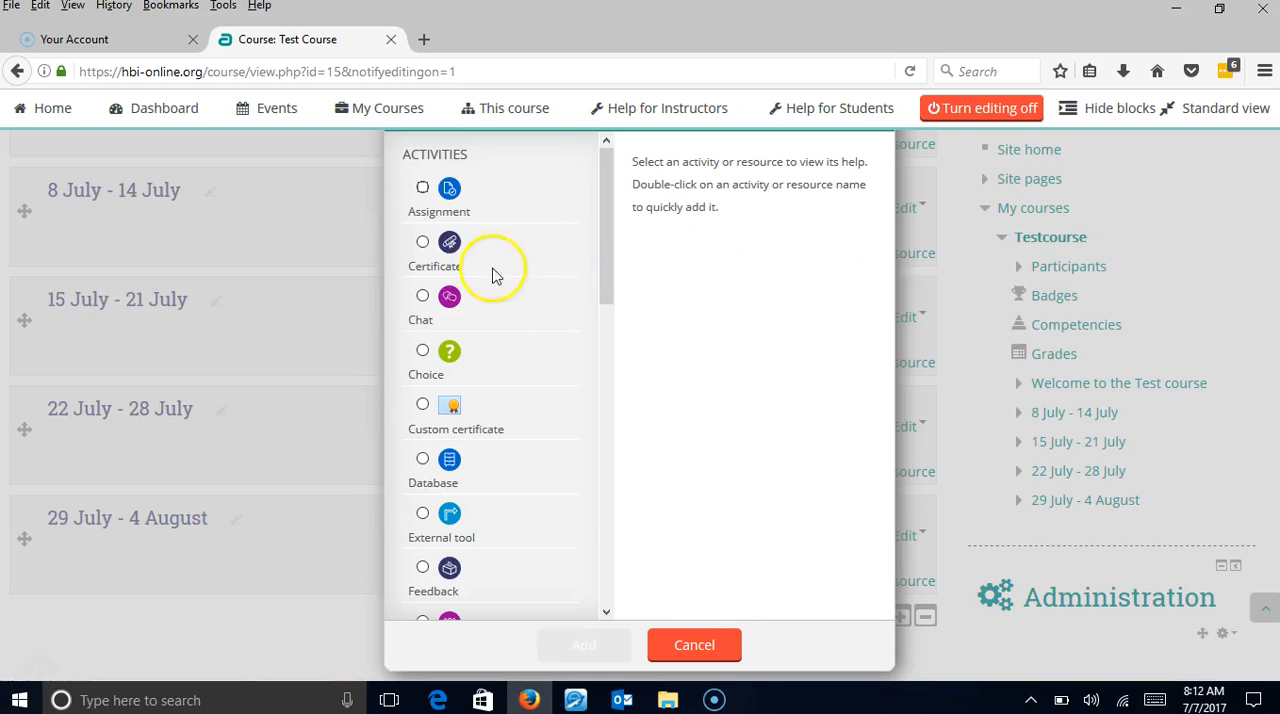
{"action": "scroll", "coordinate": [422, 420], "scroll_direction": "down", "scroll_amount": 5}
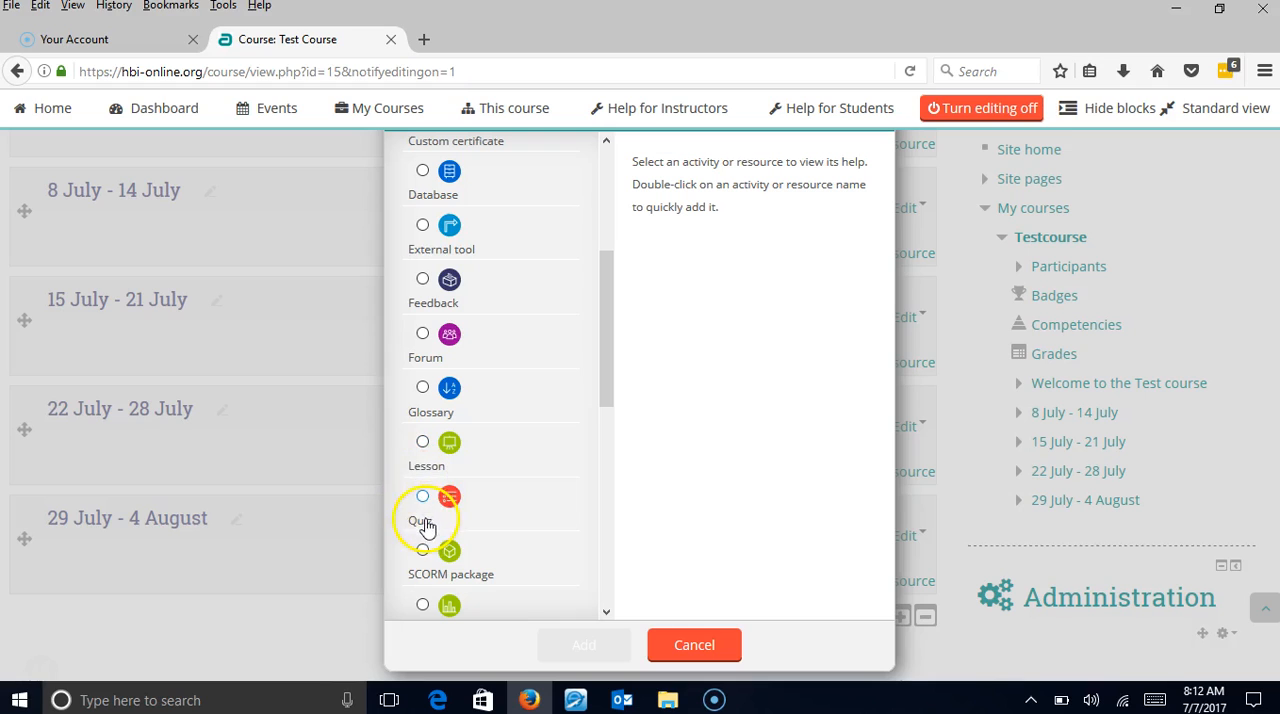
{"action": "left_click", "coordinate": [424, 498]}
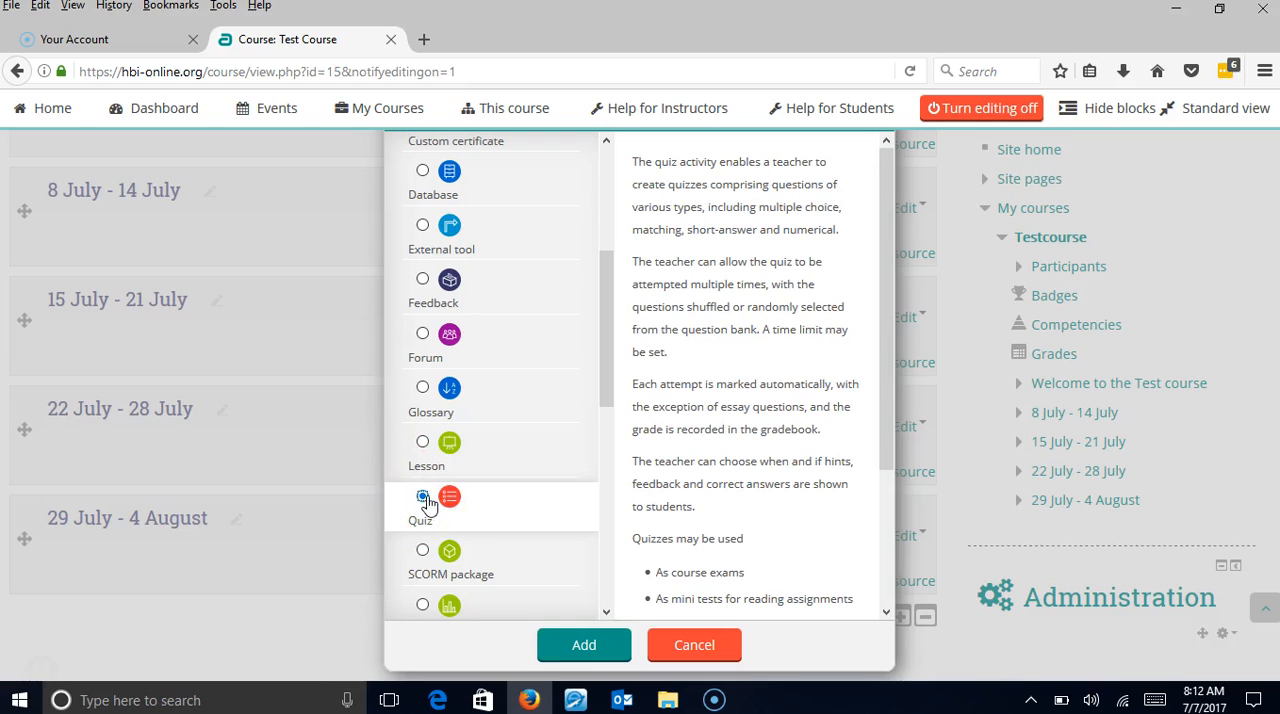
{"action": "left_click", "coordinate": [578, 646]}
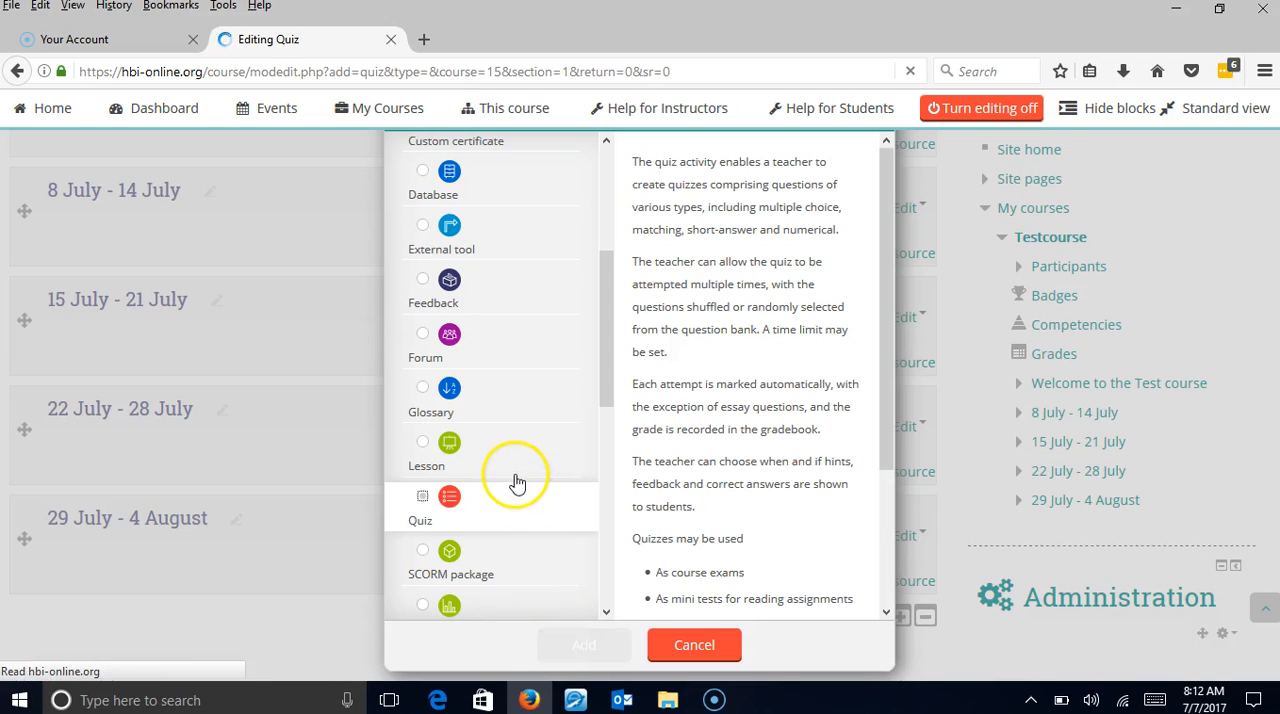
Name the quiz "Quiz 1", describe it as "Over chap 1 - 4" and enable displaying the description on the course page.
{"action": "scroll", "coordinate": [326, 443], "scroll_direction": "down", "scroll_amount": 4}
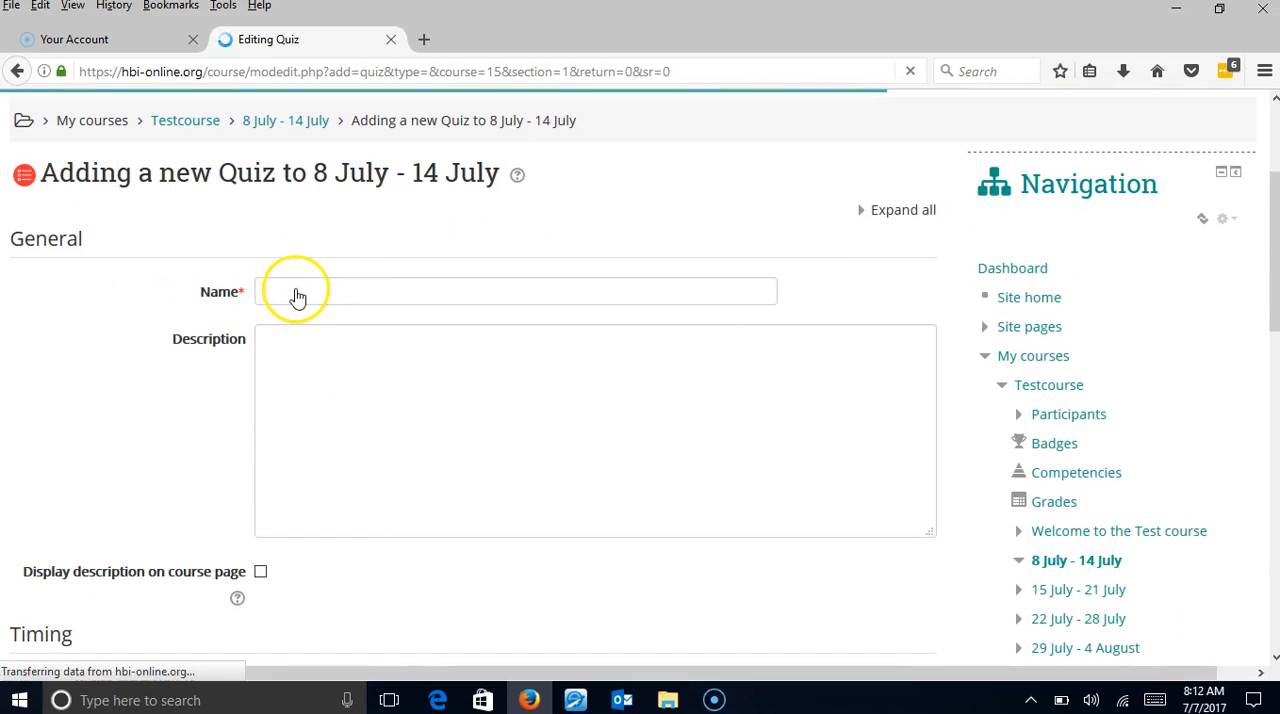
{"action": "left_click", "coordinate": [299, 289]}
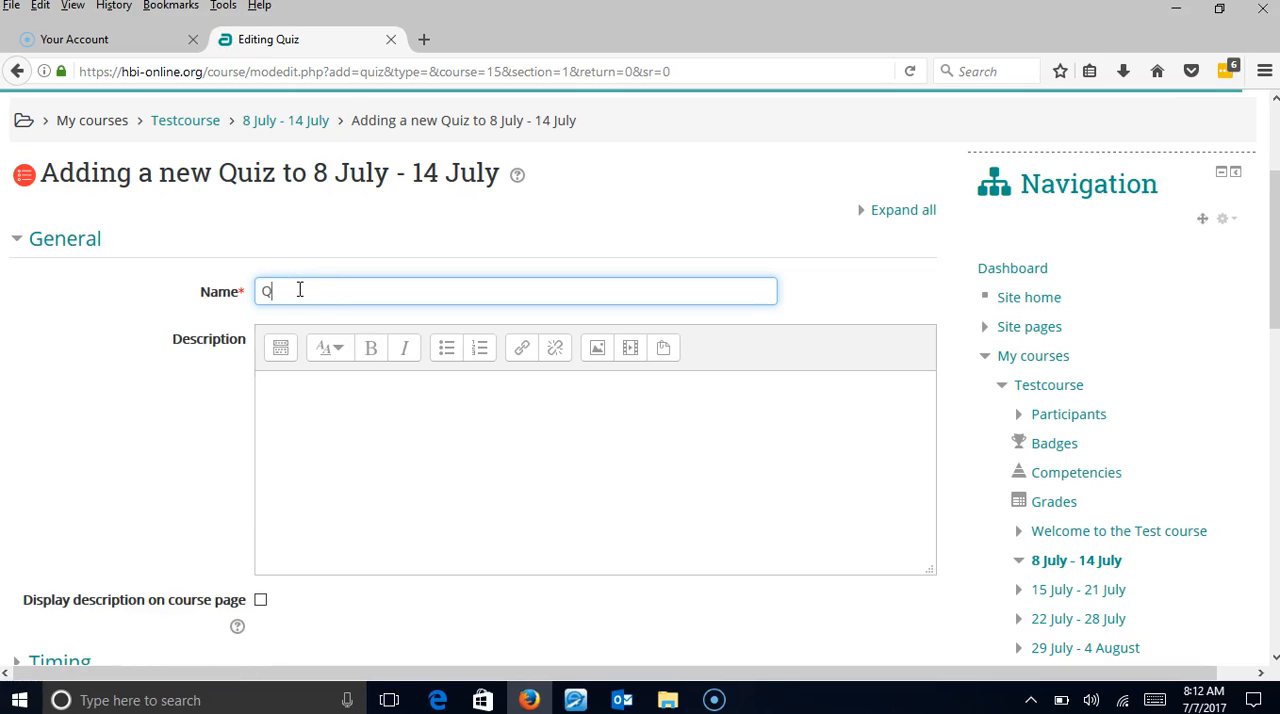
{"action": "type", "text": "Quiz 1"}
{"action": "scroll", "coordinate": [299, 290], "scroll_direction": "down", "scroll_amount": 1}
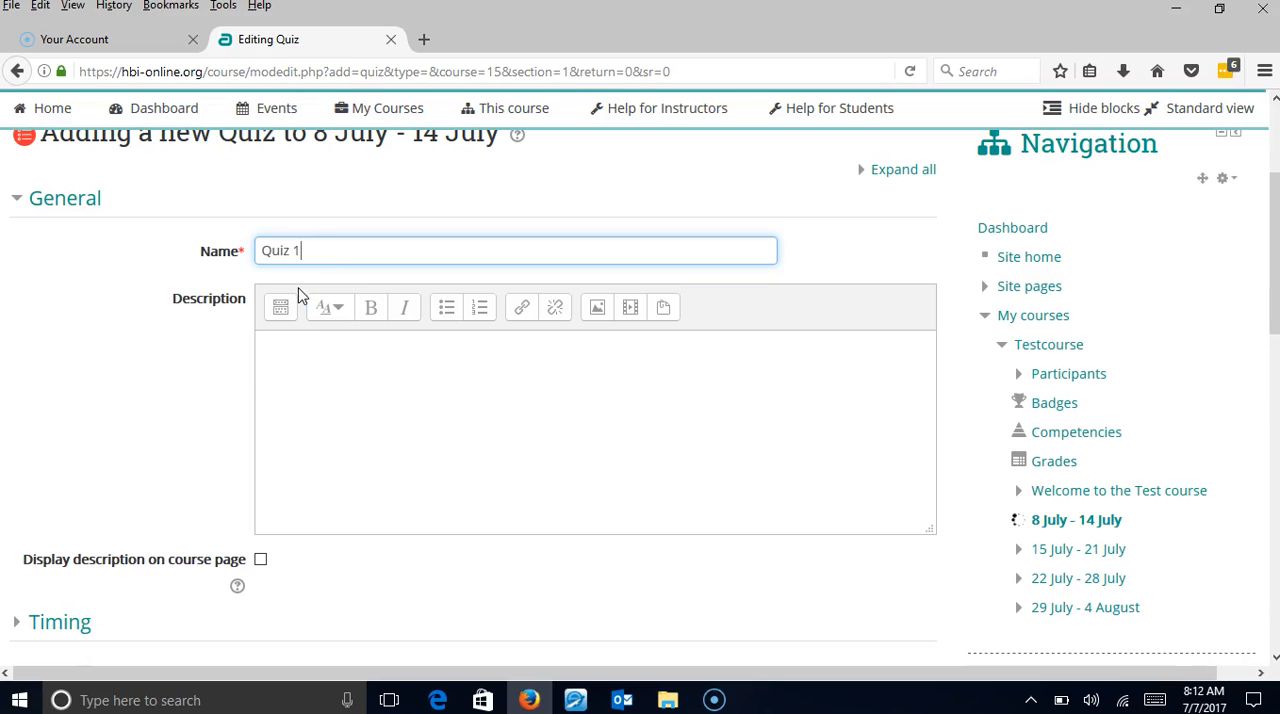
{"action": "left_click", "coordinate": [300, 360]}
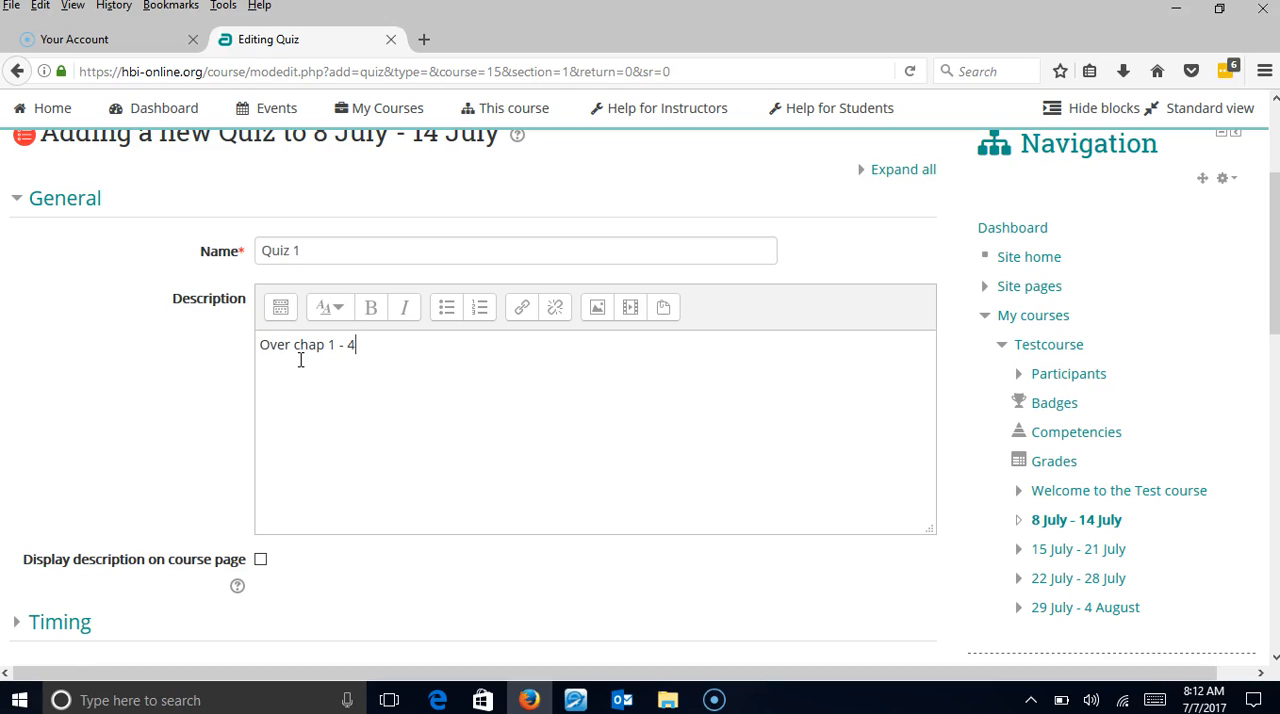
{"action": "left_click", "coordinate": [261, 560]}
Expand the quiz's Timing settings and examine the open, close, time limit and time-expiry choices.
{"action": "scroll", "coordinate": [143, 470], "scroll_direction": "down", "scroll_amount": 6}
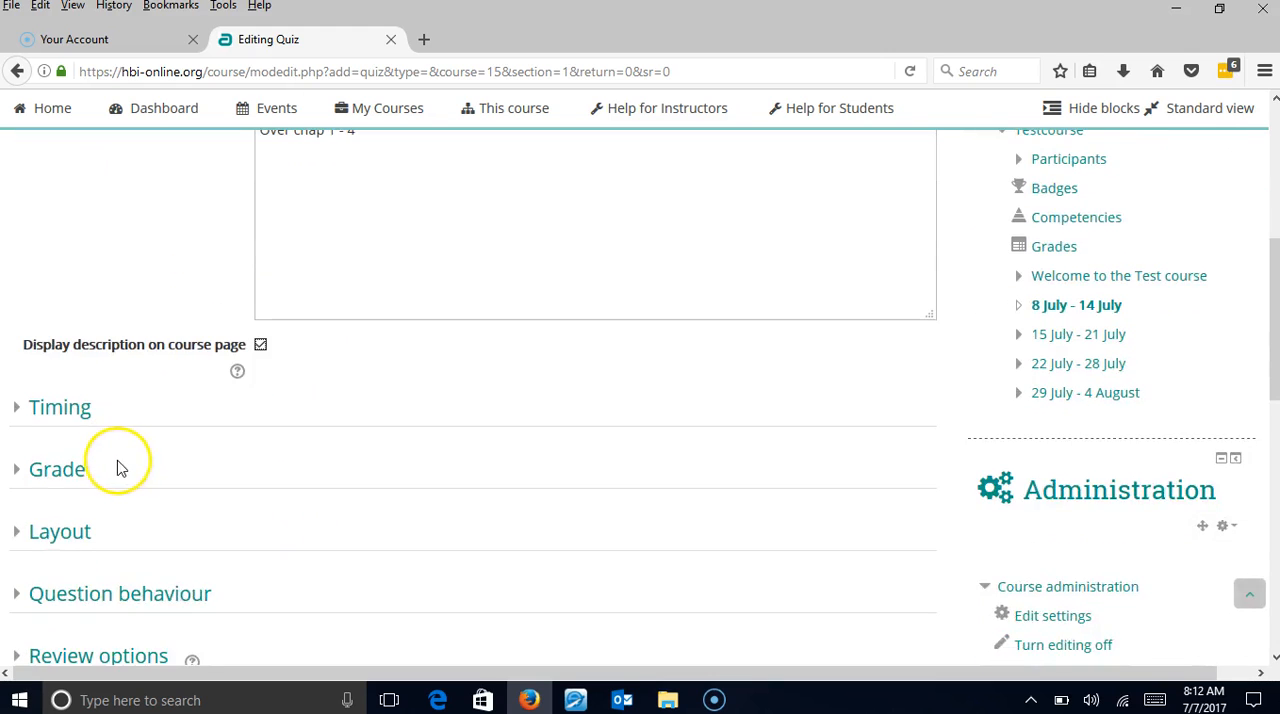
{"action": "left_click", "coordinate": [14, 305]}
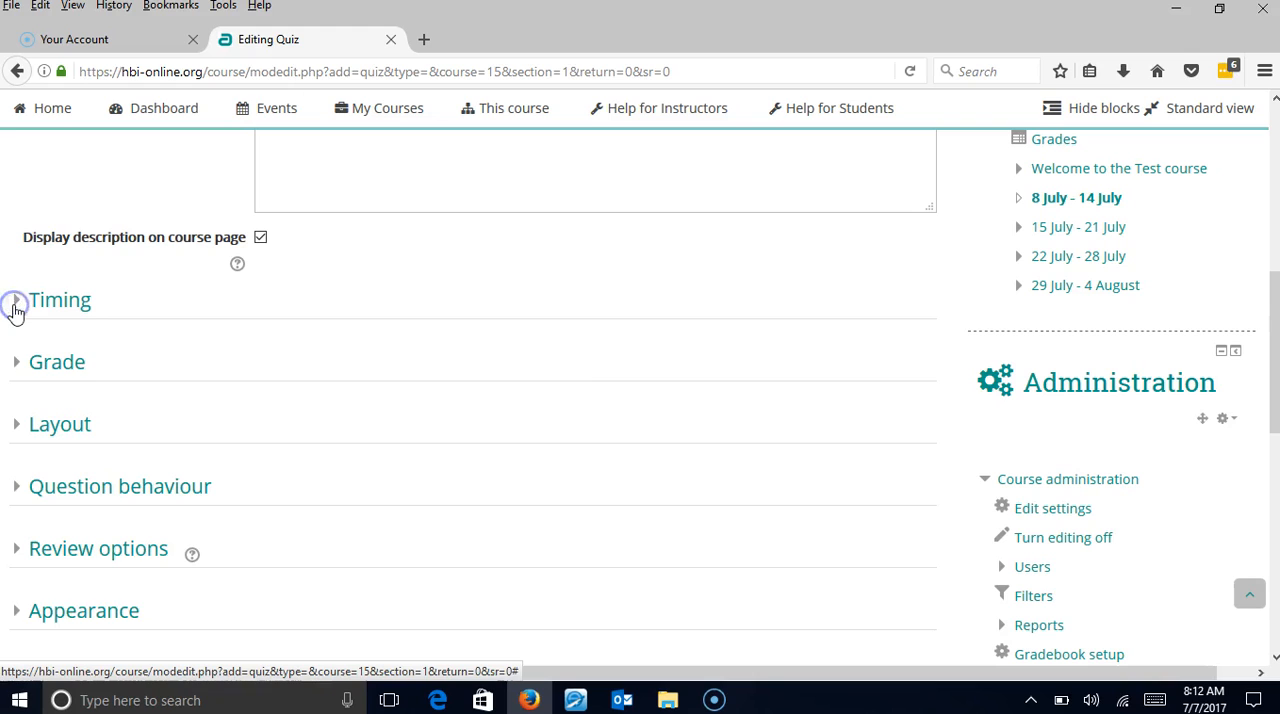
{"action": "scroll", "coordinate": [40, 340], "scroll_direction": "down", "scroll_amount": 2}
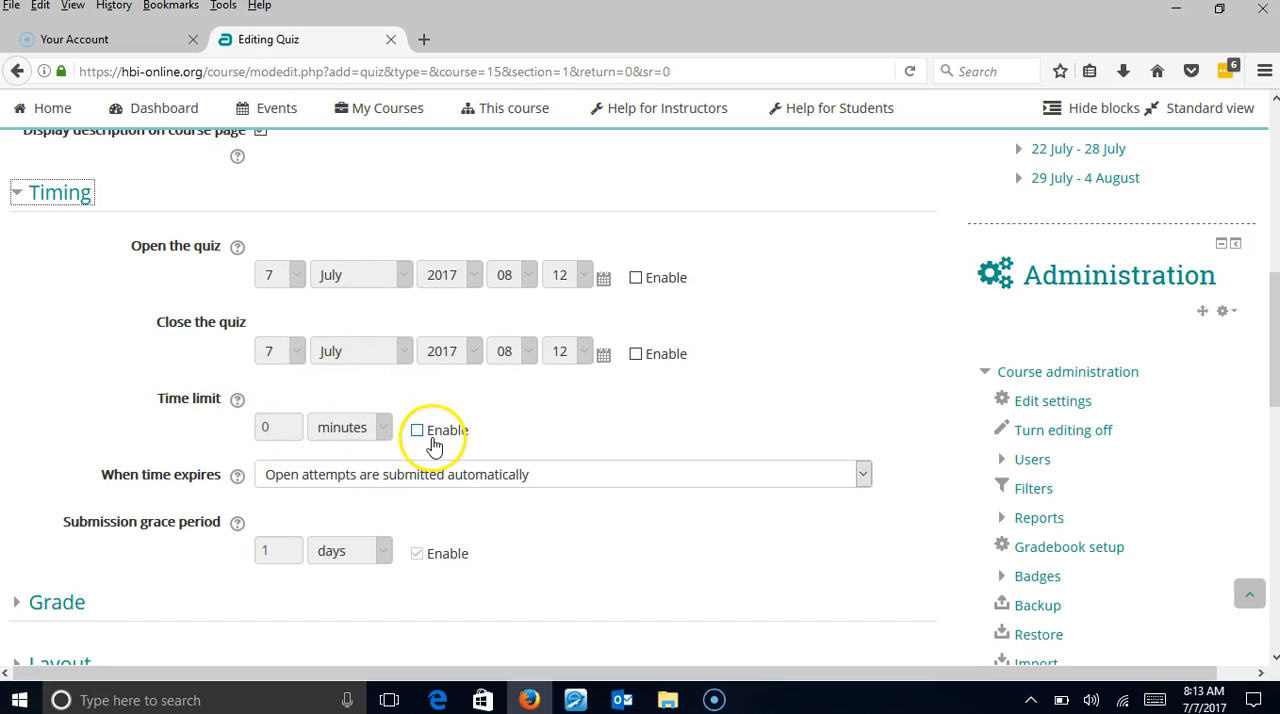
{"action": "scroll", "coordinate": [175, 445], "scroll_direction": "down", "scroll_amount": 2}
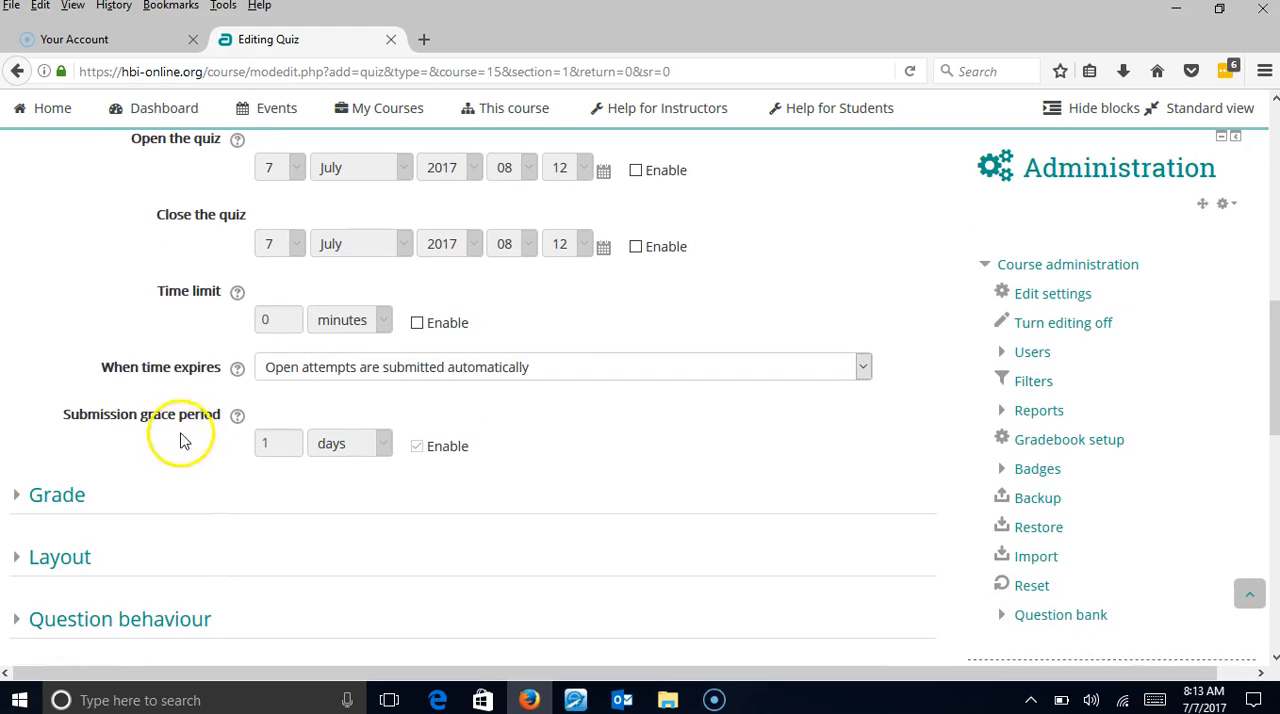
{"action": "left_click", "coordinate": [347, 372]}
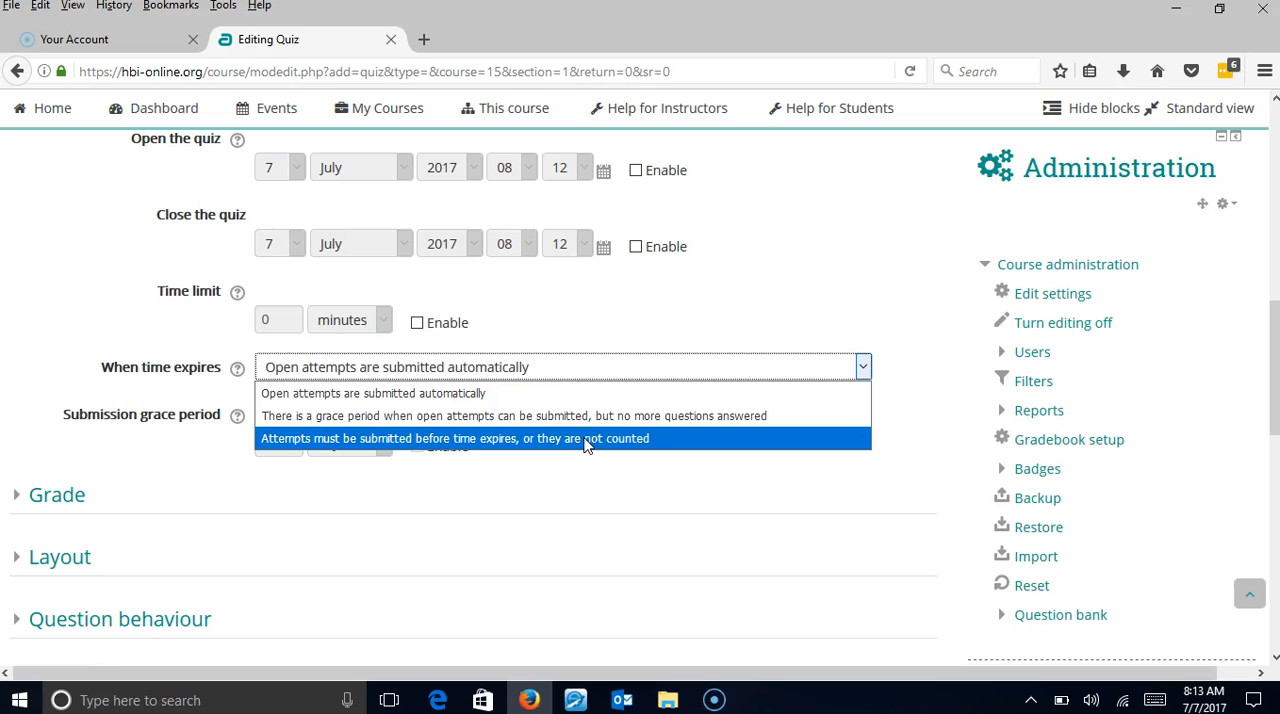
{"action": "left_click", "coordinate": [88, 316]}
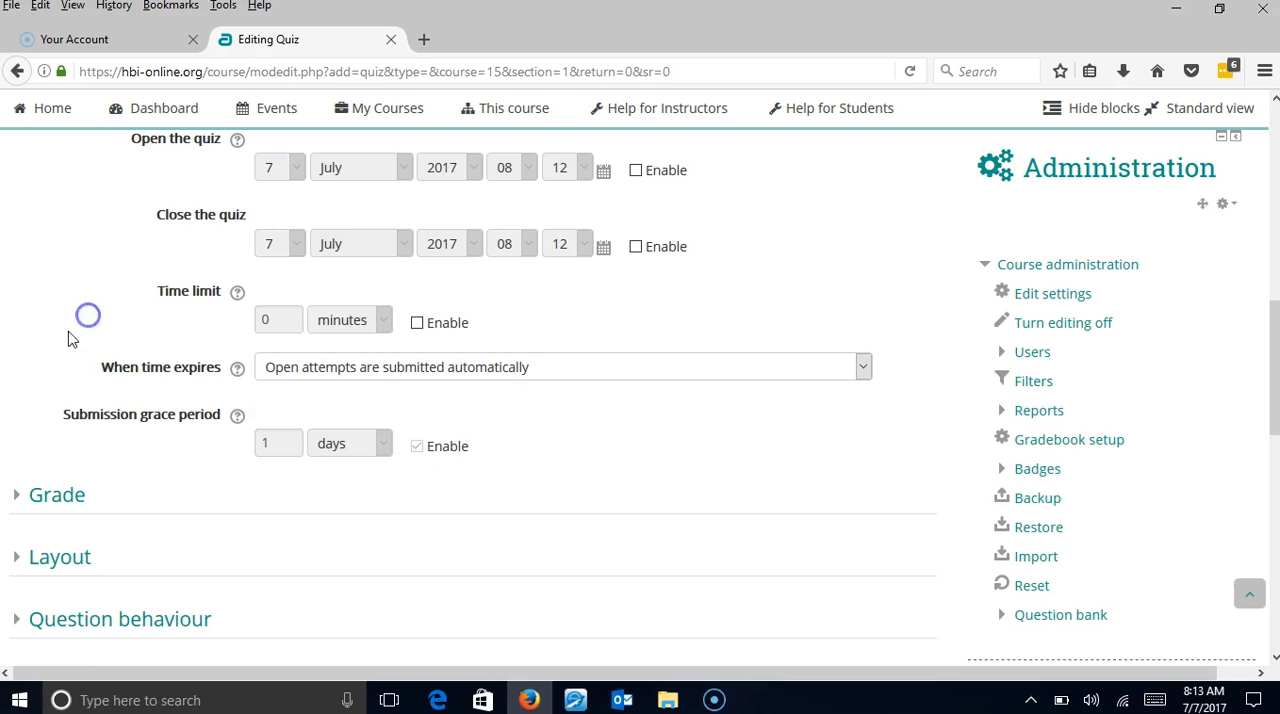
Expand the quiz's Grade settings and set the grade to pass to 60.
{"action": "left_click", "coordinate": [17, 497]}
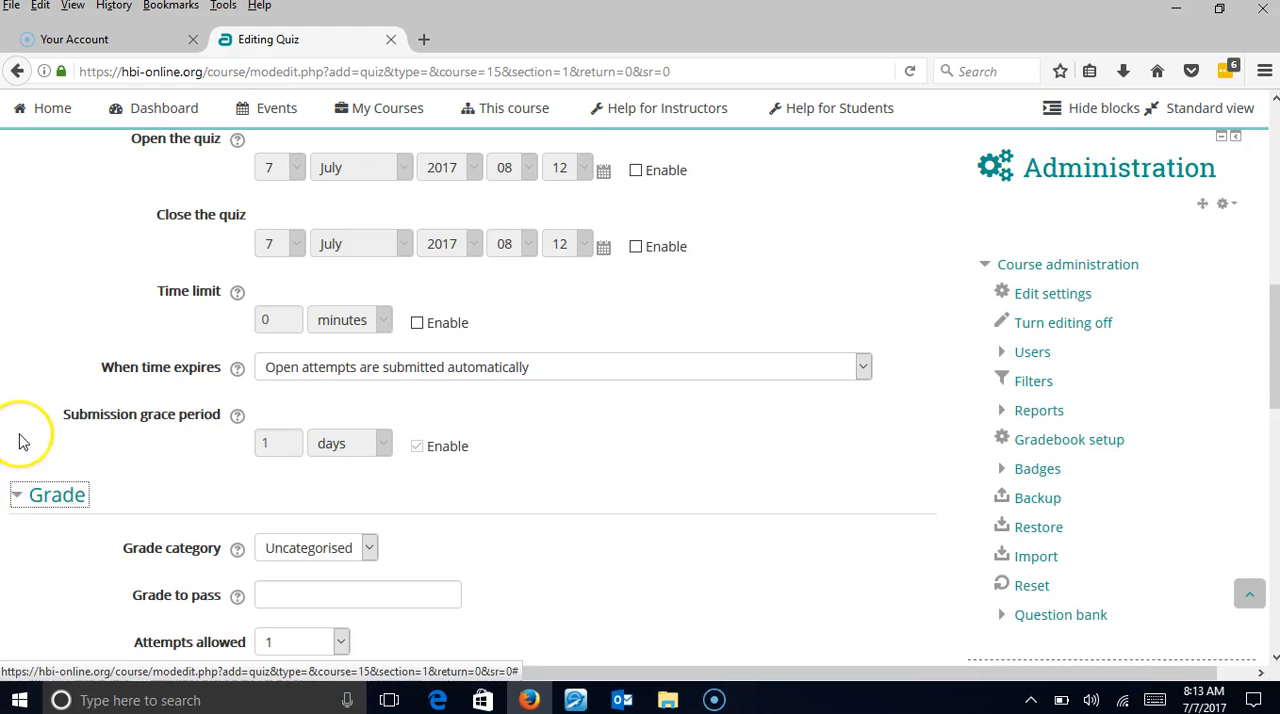
{"action": "scroll", "coordinate": [22, 437], "scroll_direction": "down", "scroll_amount": 4}
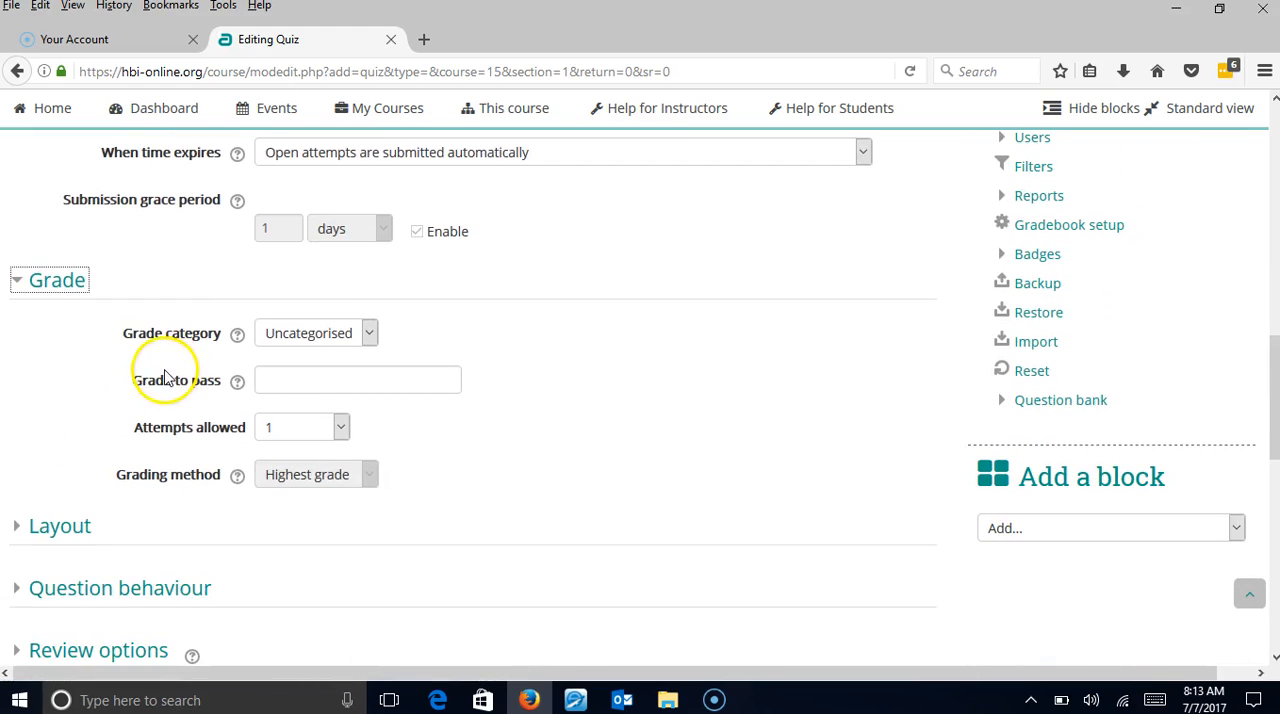
{"action": "left_click", "coordinate": [287, 375]}
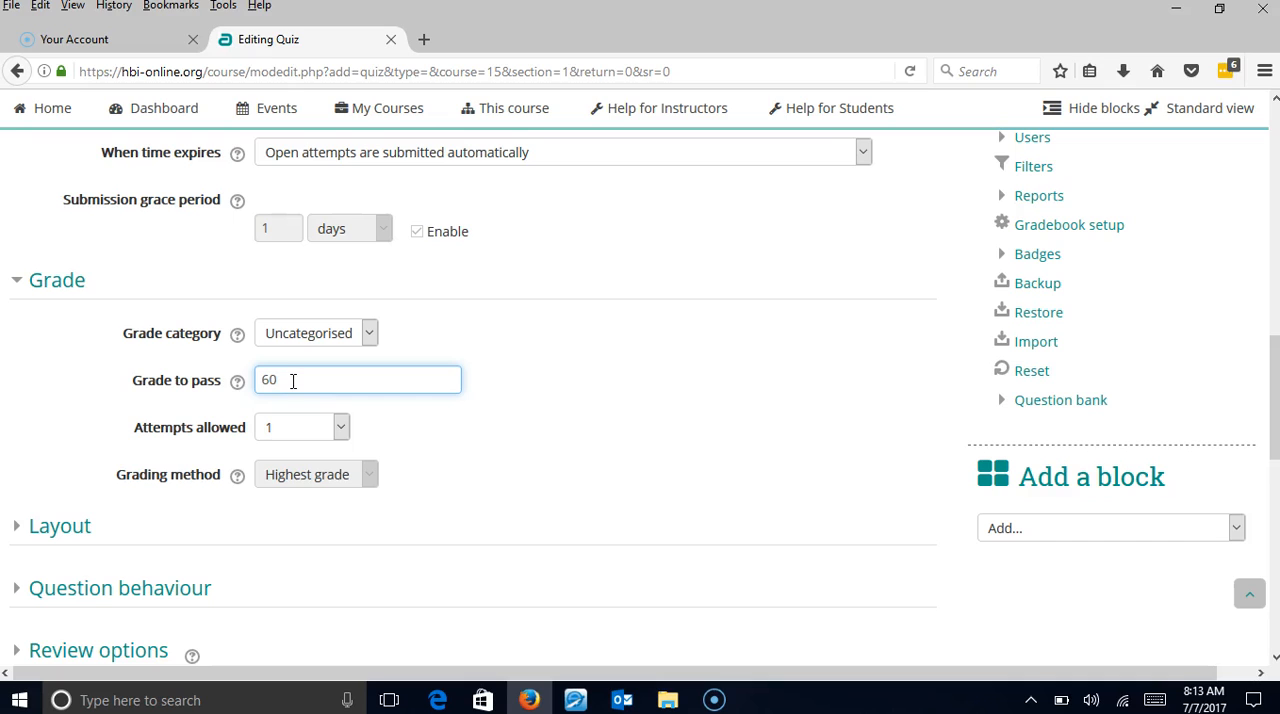
Try 2 allowed attempts to examine the grading method choices, and set the attempts allowed back to 1.
{"action": "left_click", "coordinate": [341, 429]}
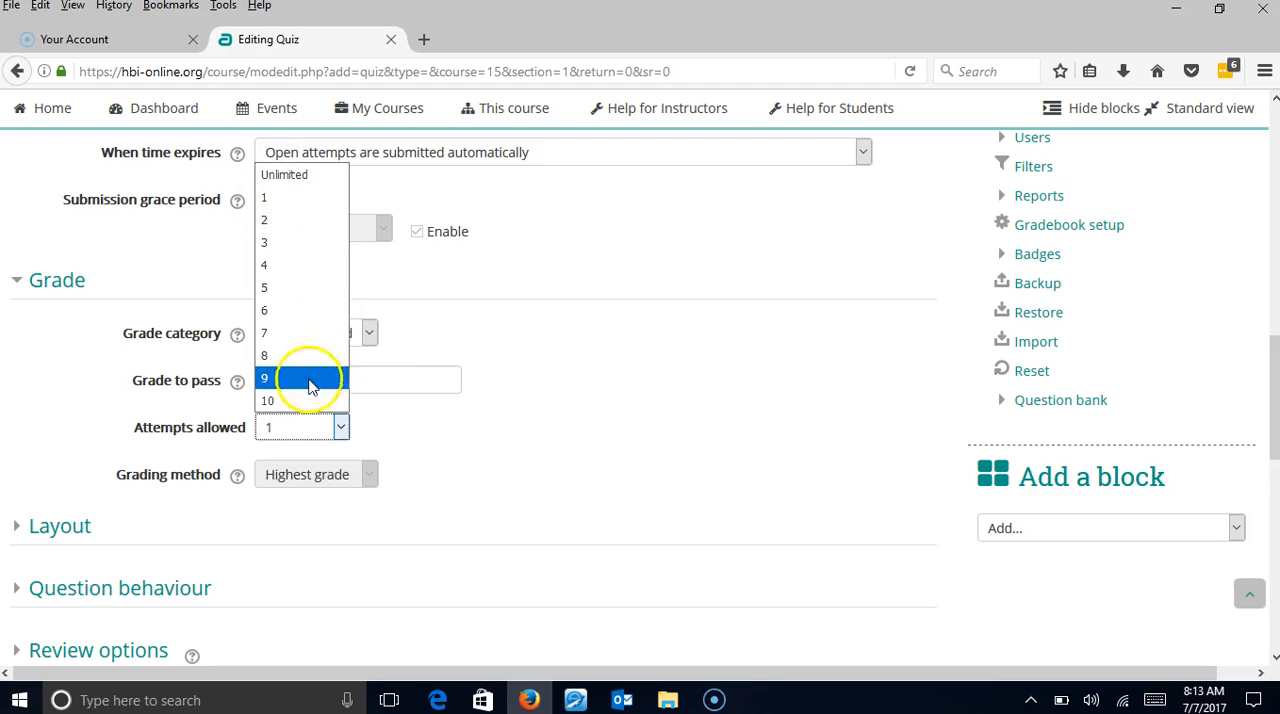
{"action": "left_click", "coordinate": [475, 482]}
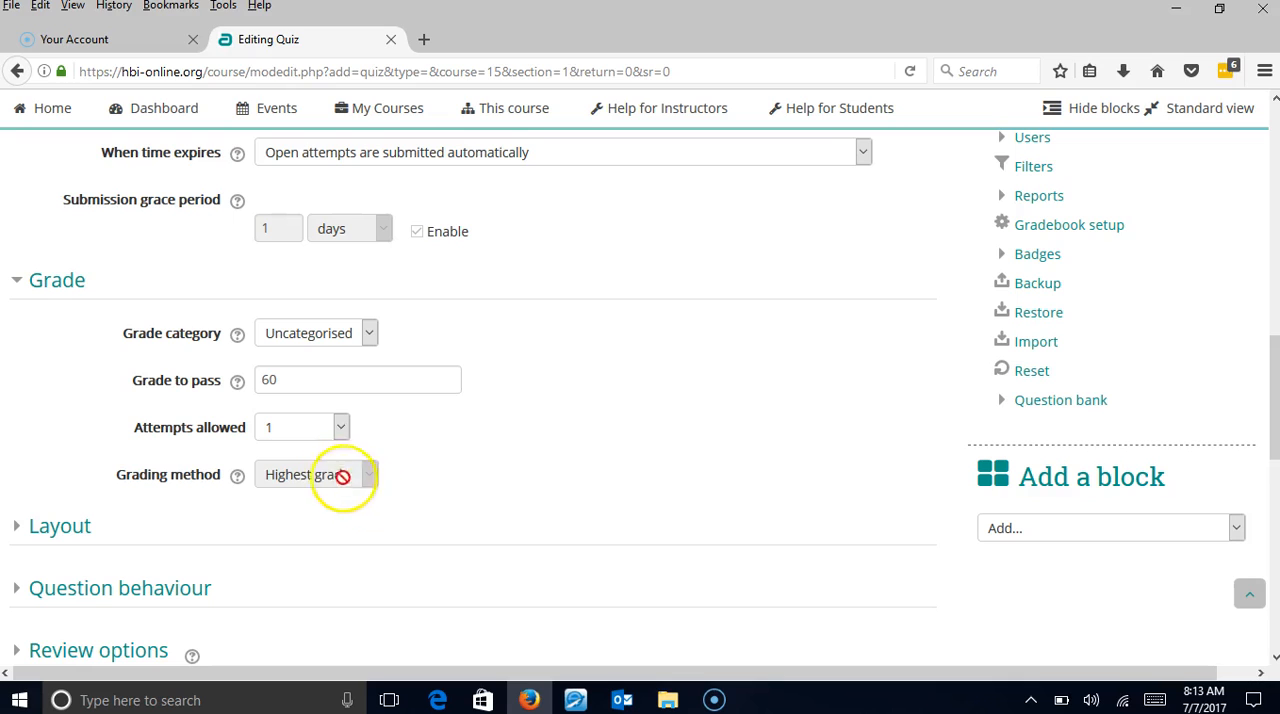
{"action": "left_click", "coordinate": [338, 426]}
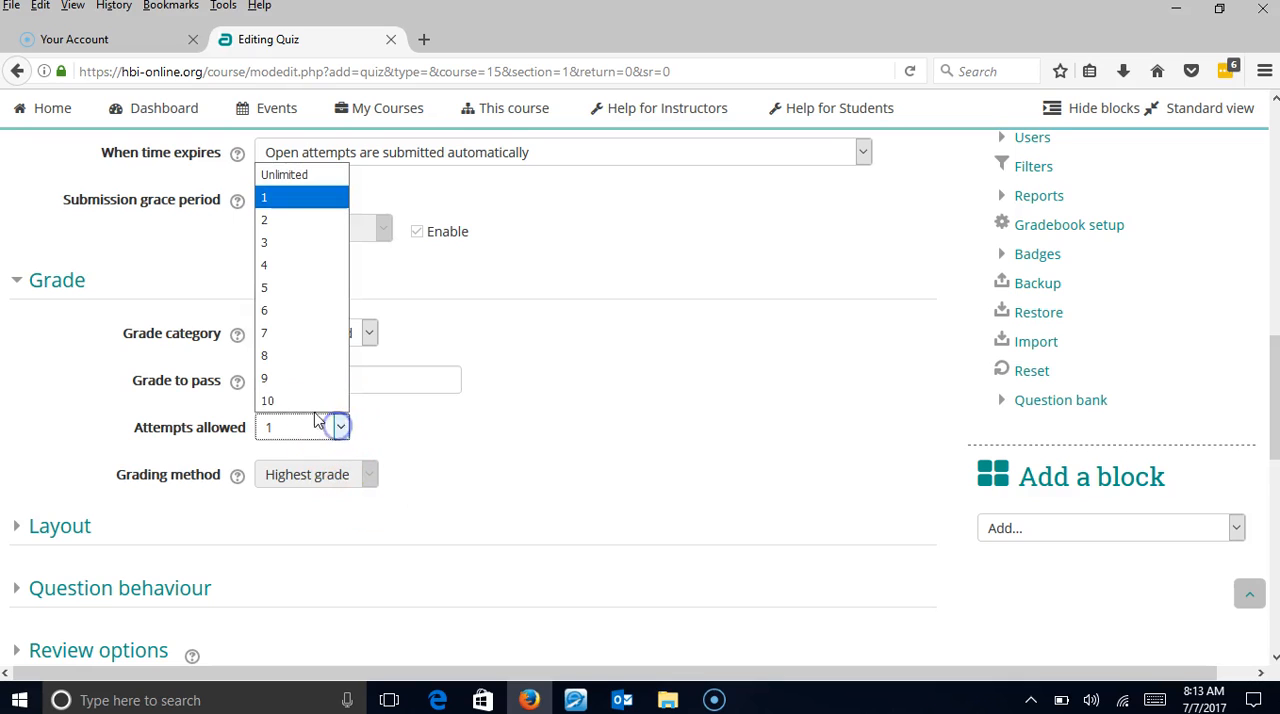
{"action": "left_click", "coordinate": [278, 220]}
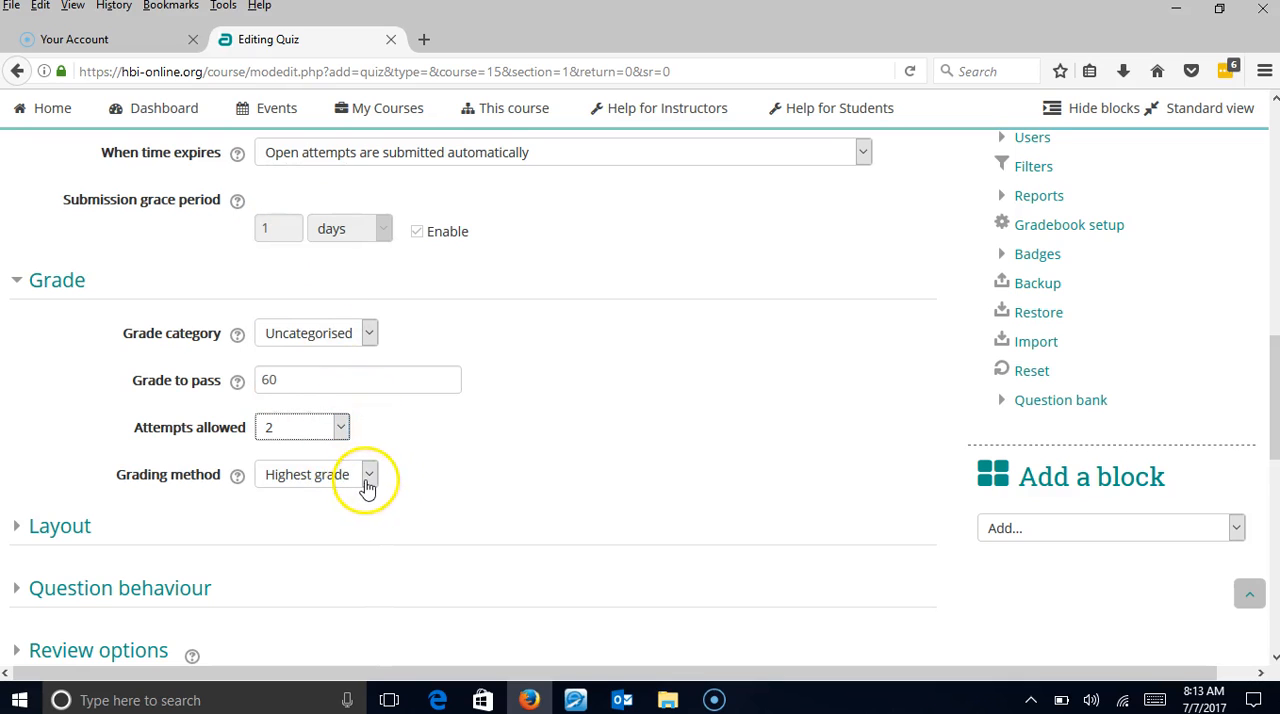
{"action": "left_click", "coordinate": [368, 481]}
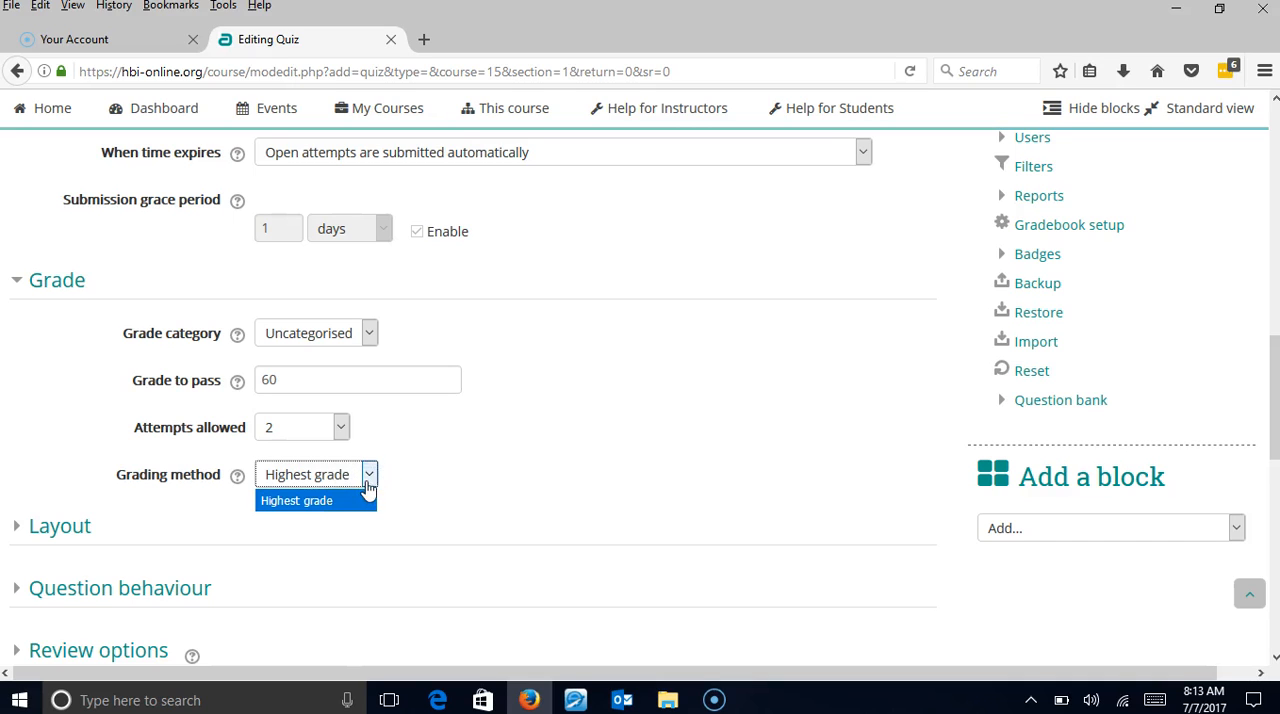
{"action": "left_click", "coordinate": [339, 430]}
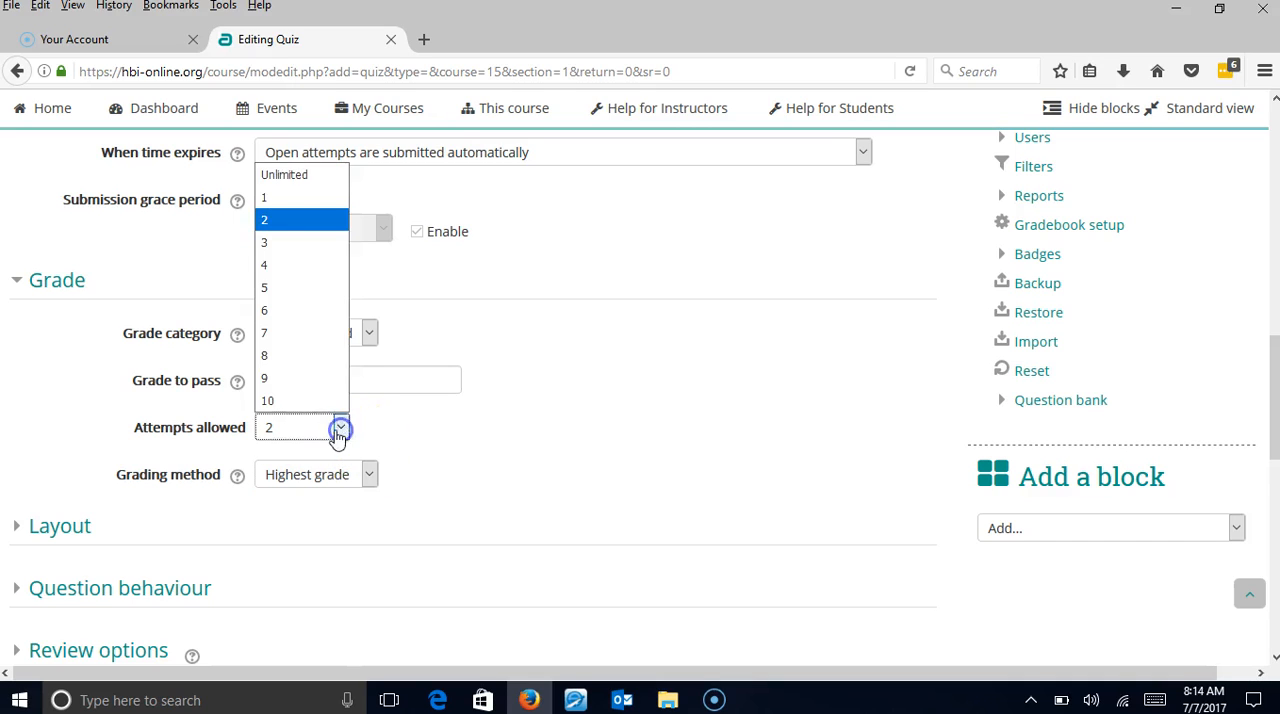
{"action": "left_click", "coordinate": [271, 198]}
{"action": "left_click", "coordinate": [478, 480]}
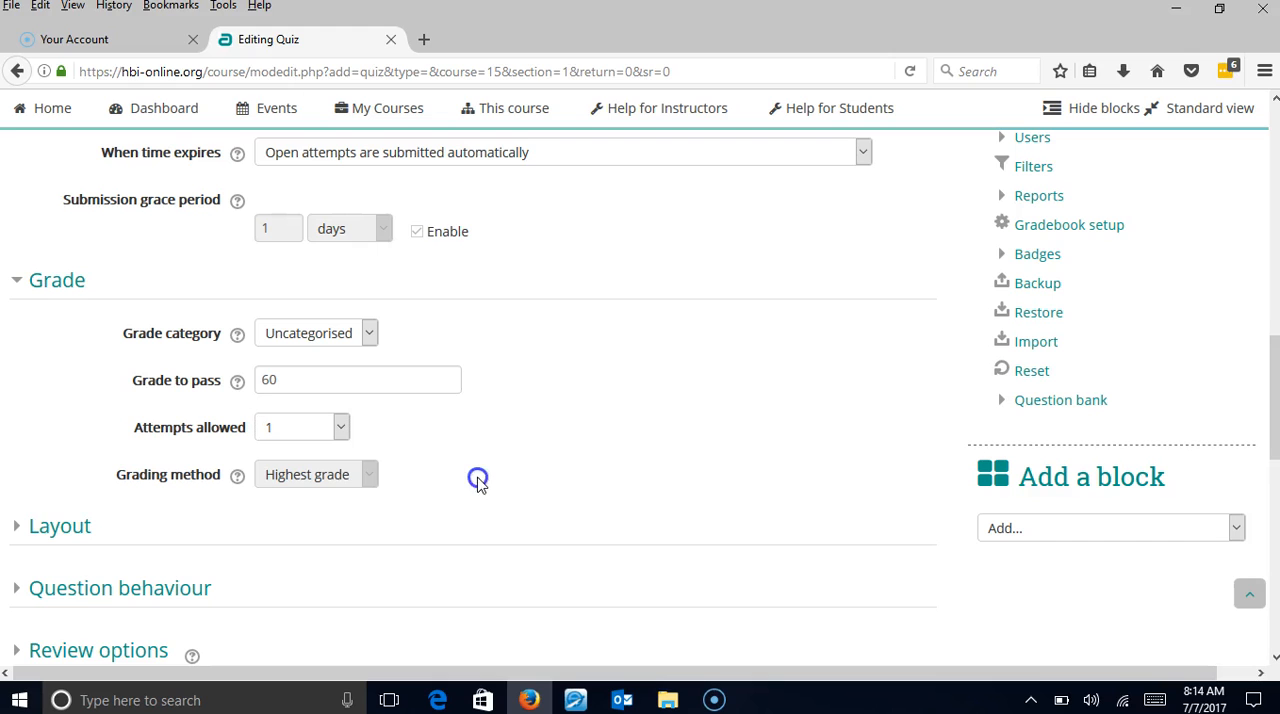
Expand the Layout and Question behaviour settings and examine the choices for new pages and how questions behave.
{"action": "left_click", "coordinate": [13, 530]}
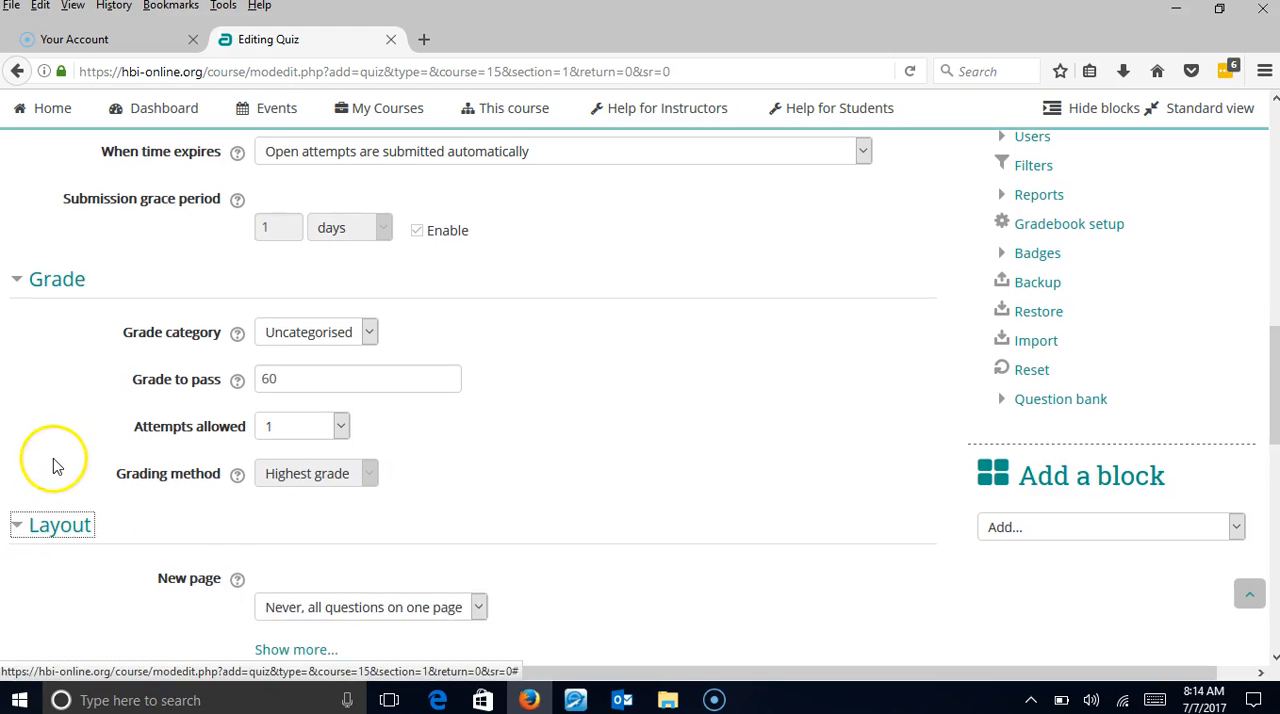
{"action": "scroll", "coordinate": [51, 466], "scroll_direction": "down", "scroll_amount": 3}
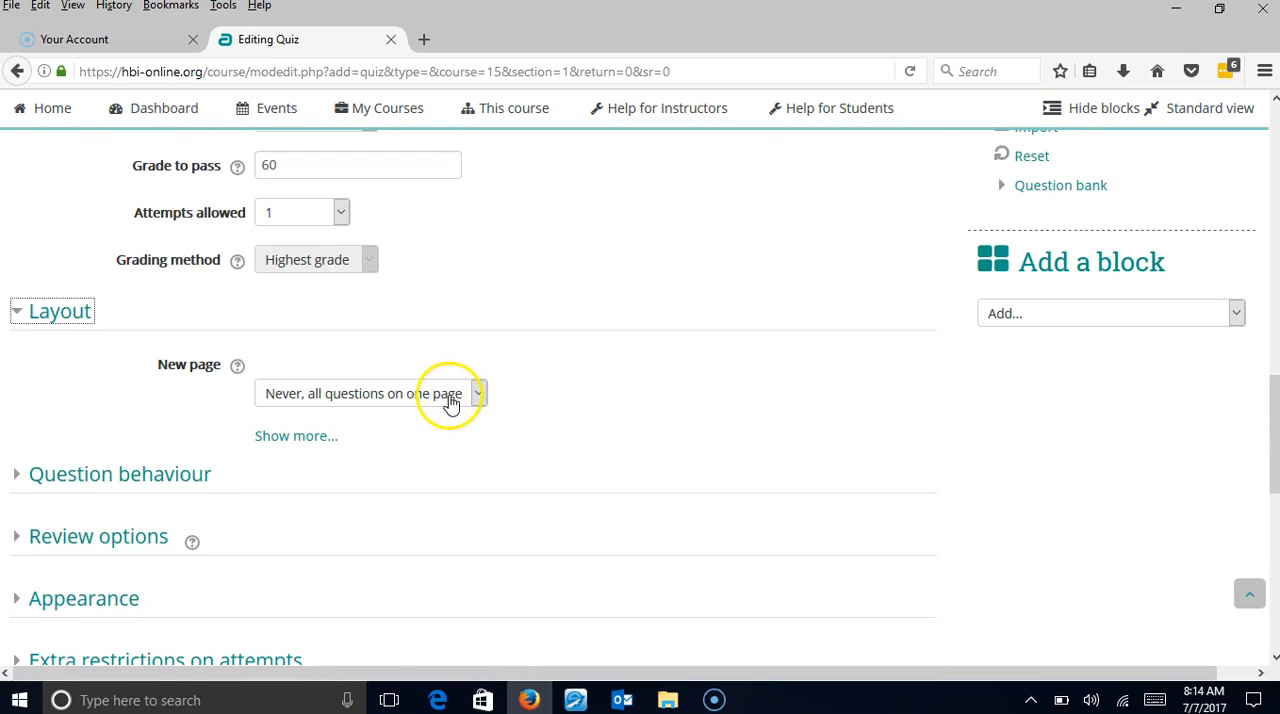
{"action": "left_click", "coordinate": [479, 396]}
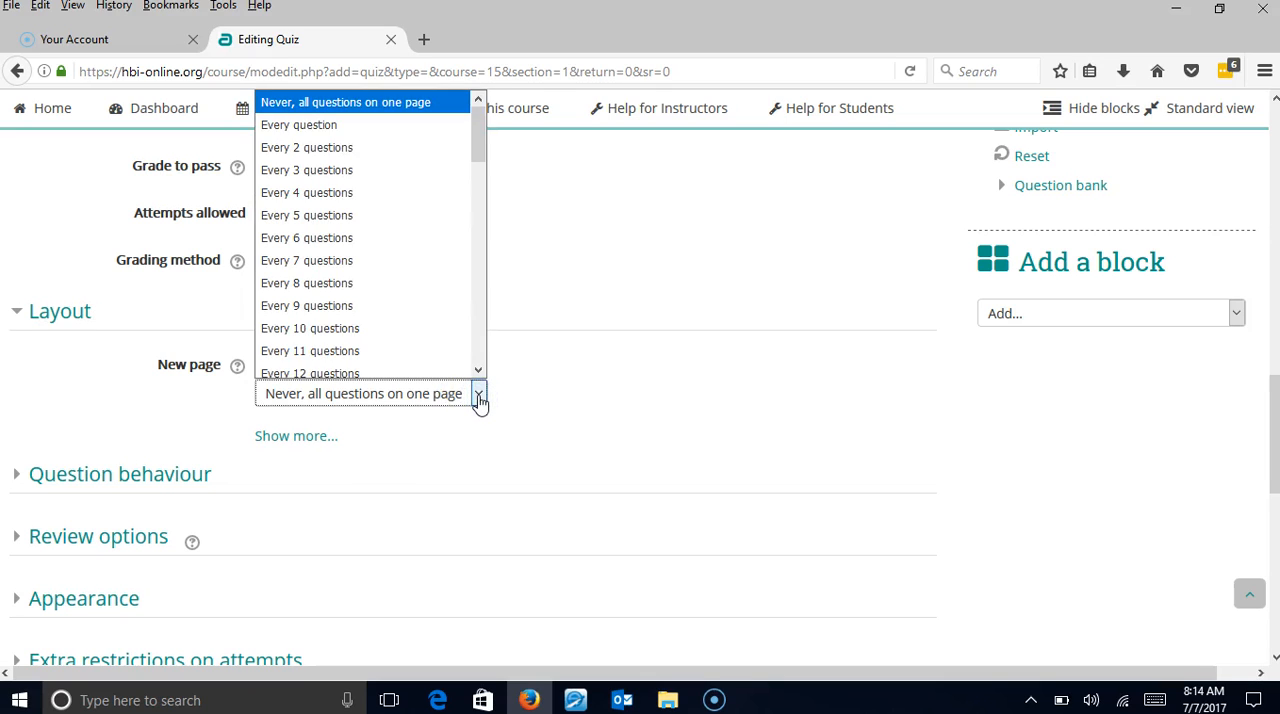
{"action": "left_click", "coordinate": [537, 394]}
{"action": "left_click", "coordinate": [14, 478]}
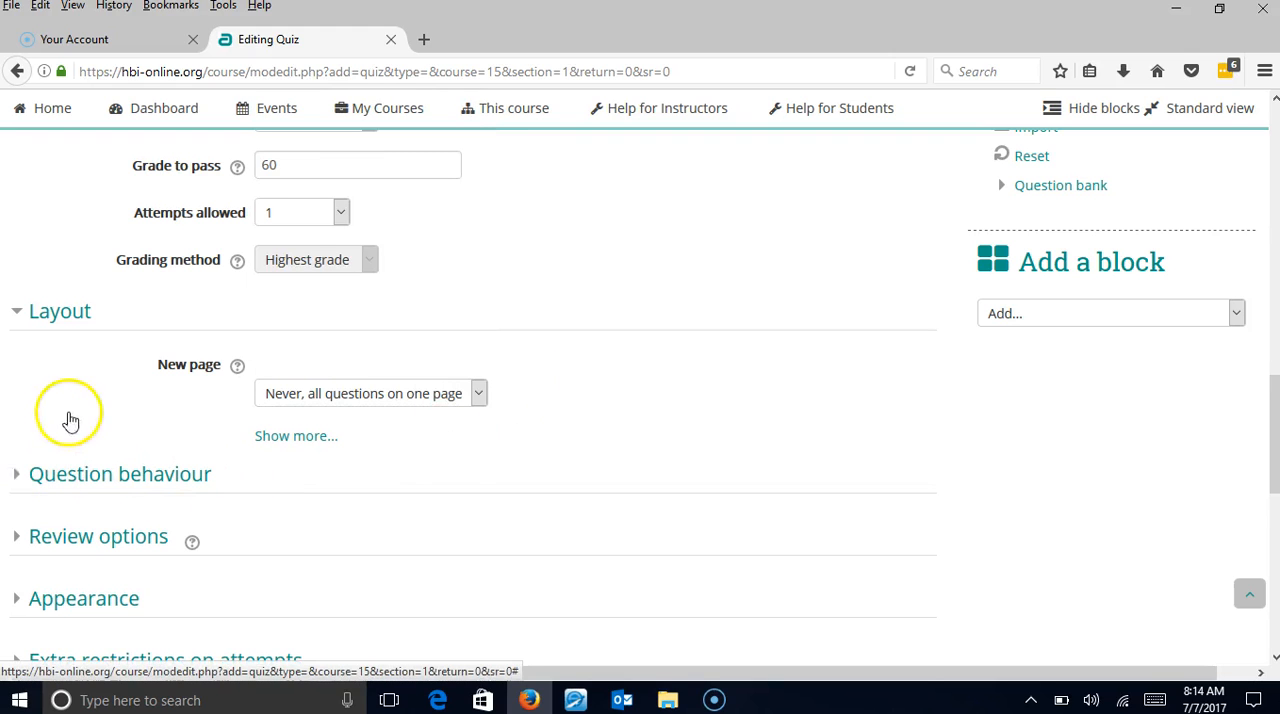
{"action": "scroll", "coordinate": [100, 409], "scroll_direction": "down", "scroll_amount": 4}
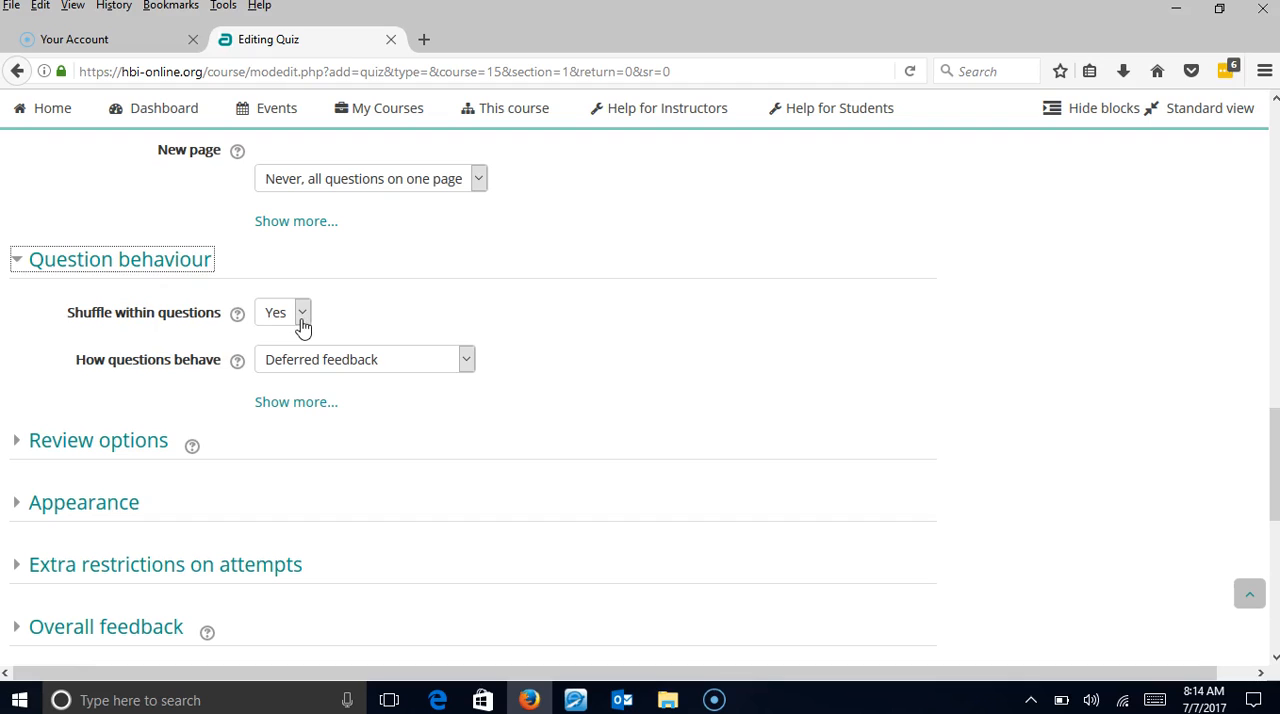
{"action": "left_click", "coordinate": [467, 363]}
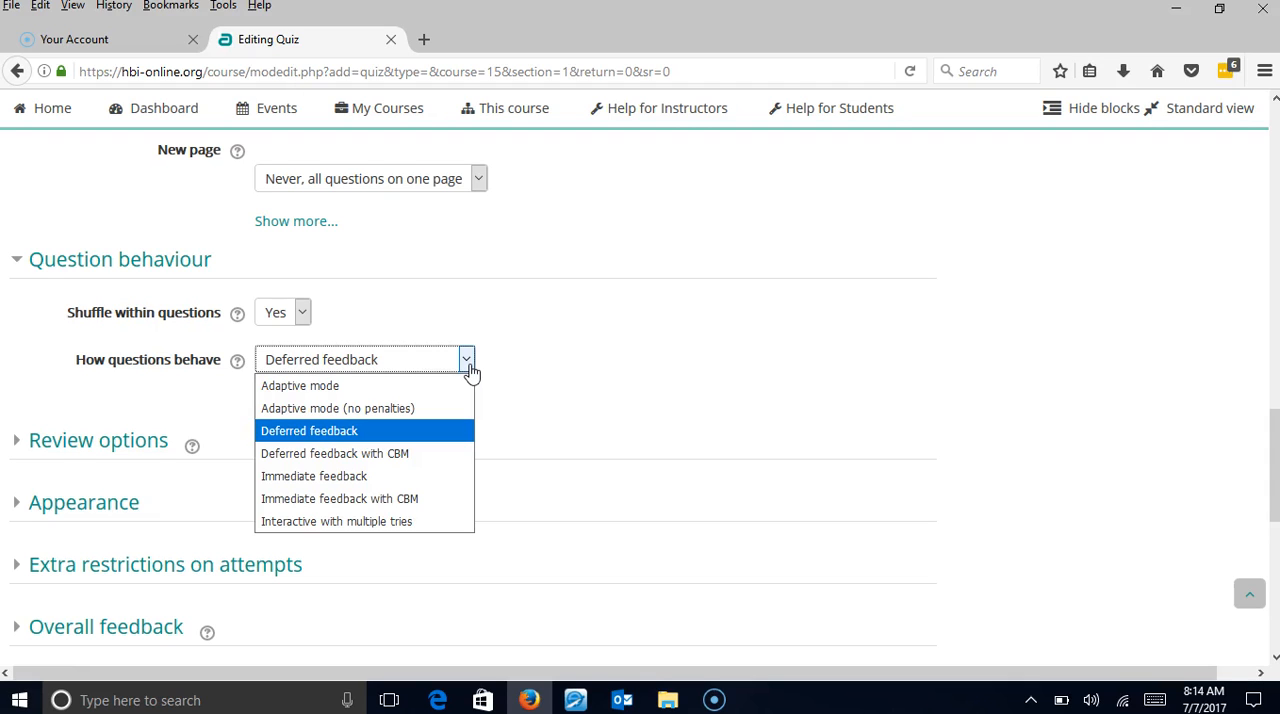
{"action": "left_click", "coordinate": [517, 360]}
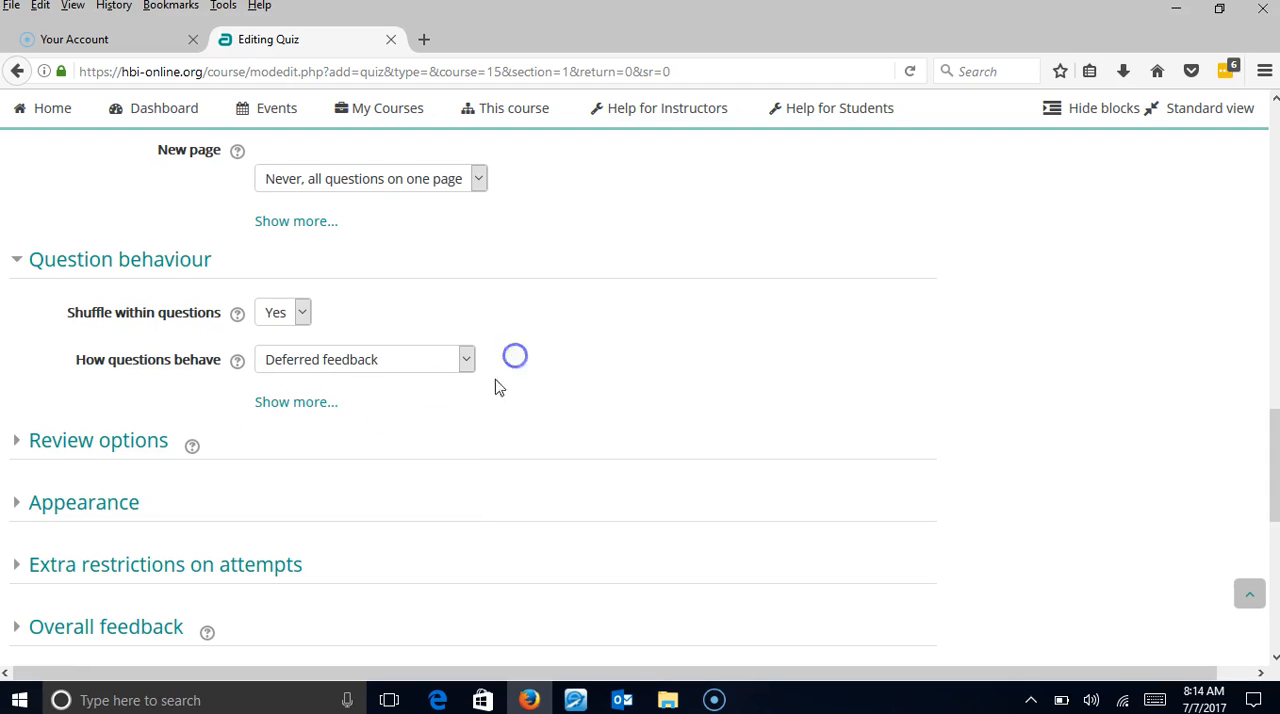
Expand the Review options and examine what students can see during and after a quiz attempt.
{"action": "left_click", "coordinate": [25, 445]}
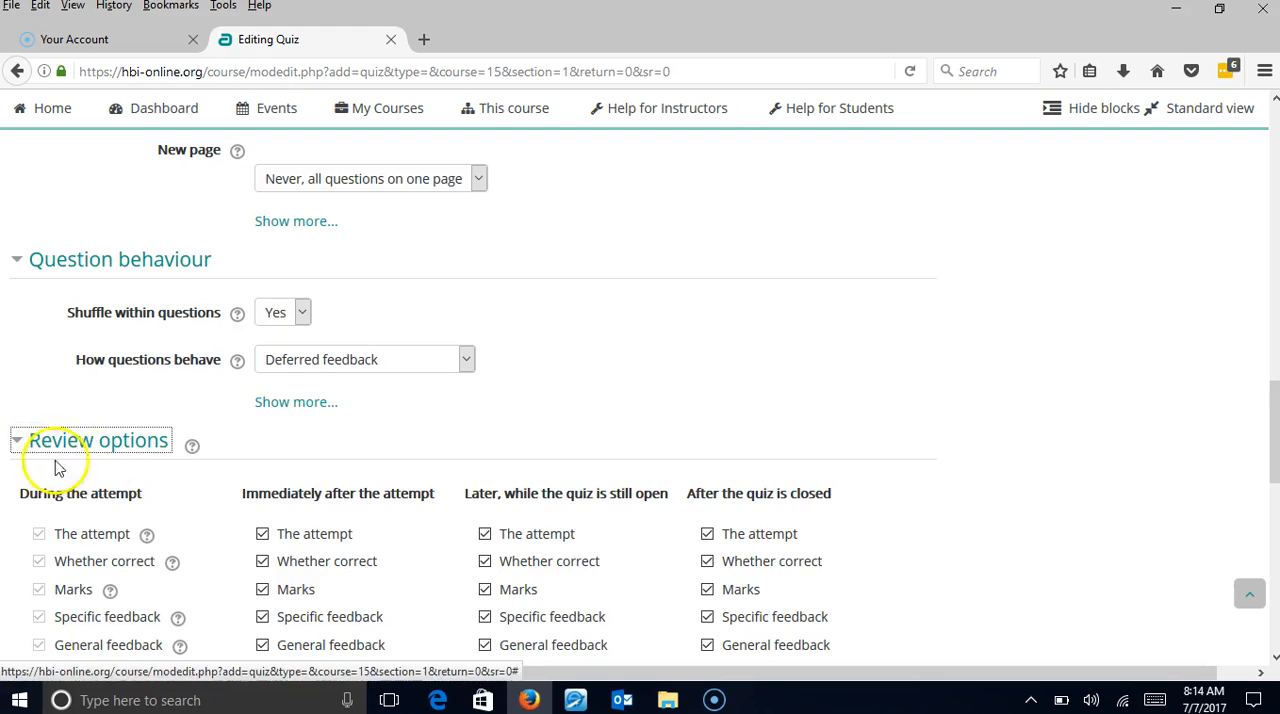
{"action": "scroll", "coordinate": [200, 457], "scroll_direction": "down", "scroll_amount": 4}
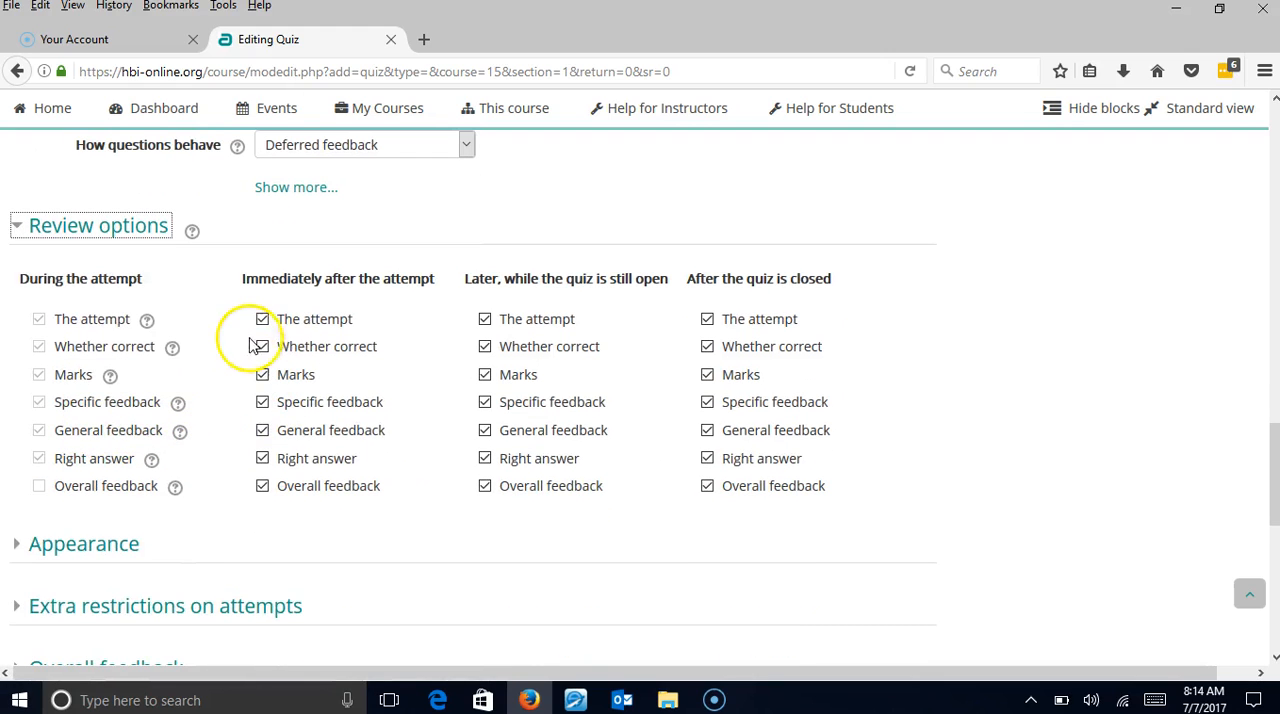
{"action": "scroll", "coordinate": [11, 523], "scroll_direction": "down", "scroll_amount": 2}
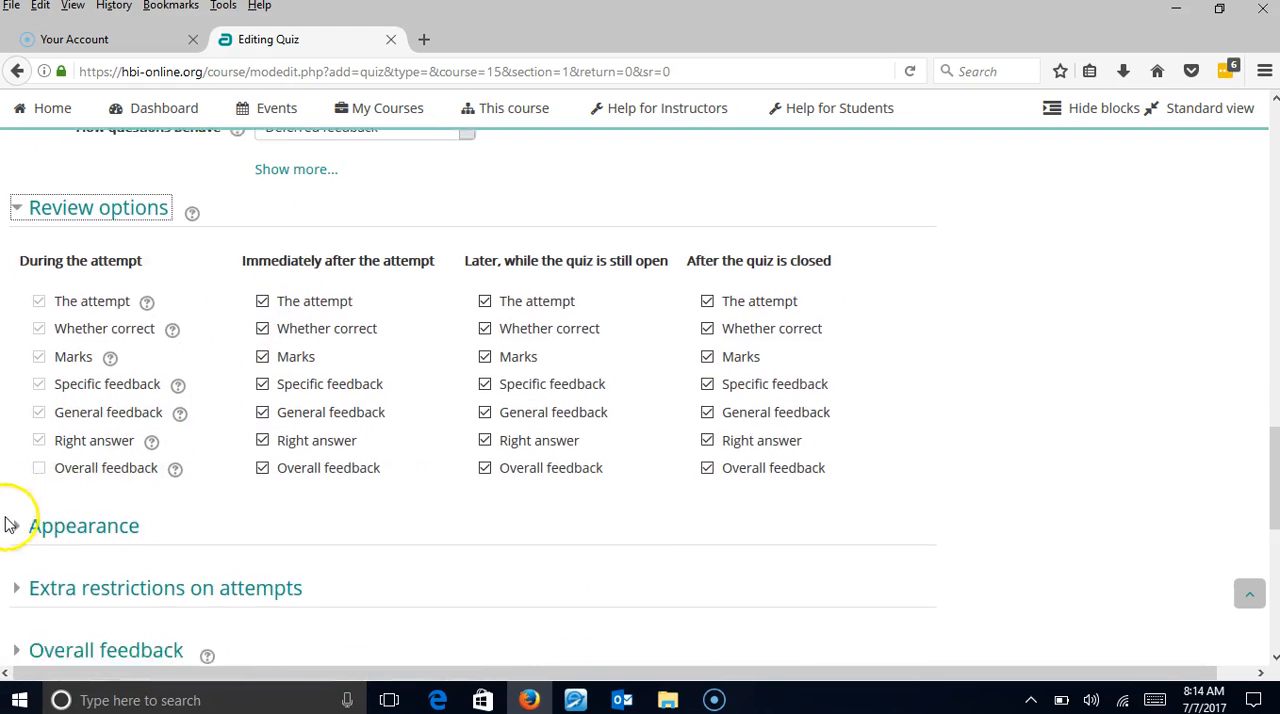
Expand the Appearance settings and examine the choices for the user's picture and decimal places in grades.
{"action": "left_click", "coordinate": [20, 444]}
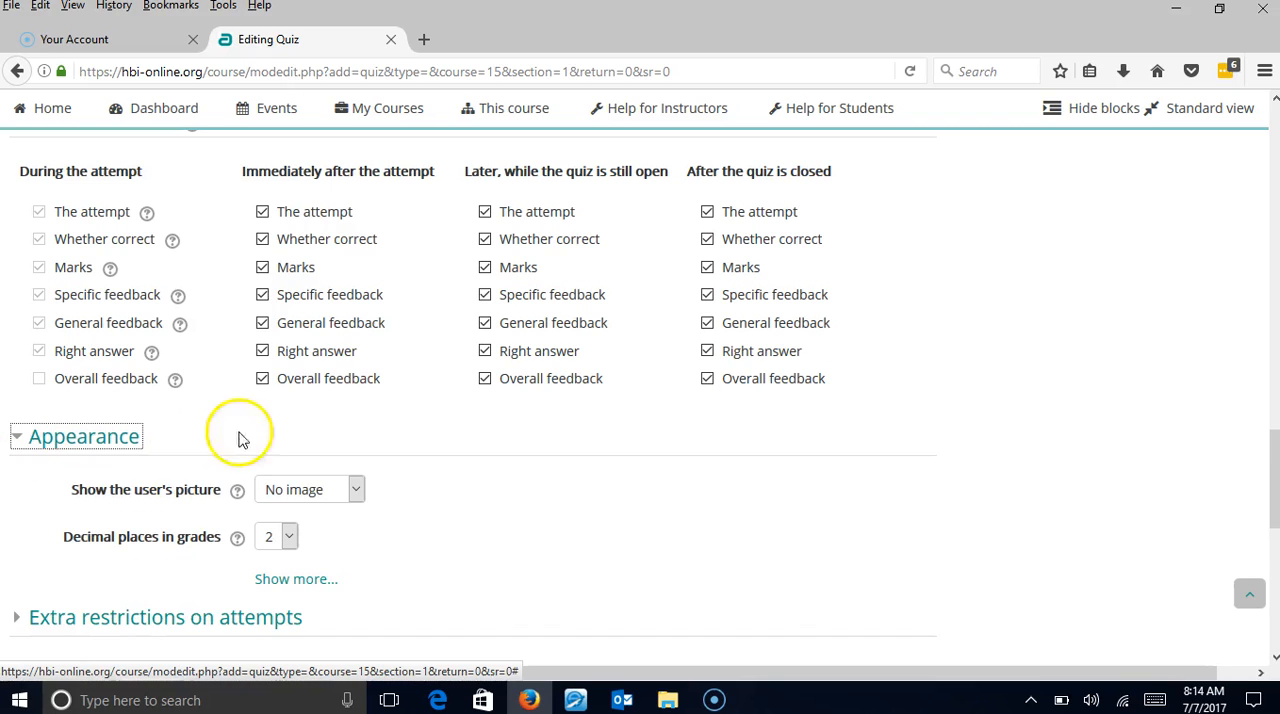
{"action": "scroll", "coordinate": [414, 463], "scroll_direction": "down", "scroll_amount": 2}
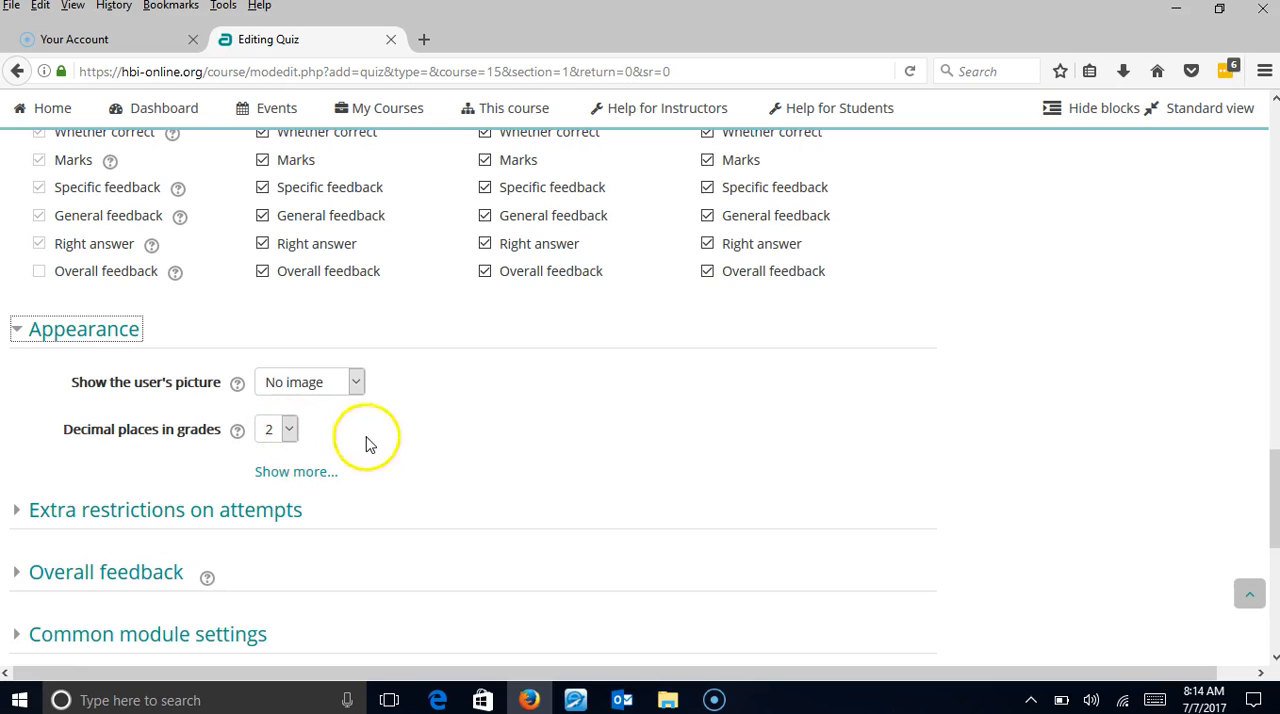
{"action": "scroll", "coordinate": [329, 477], "scroll_direction": "down", "scroll_amount": 4}
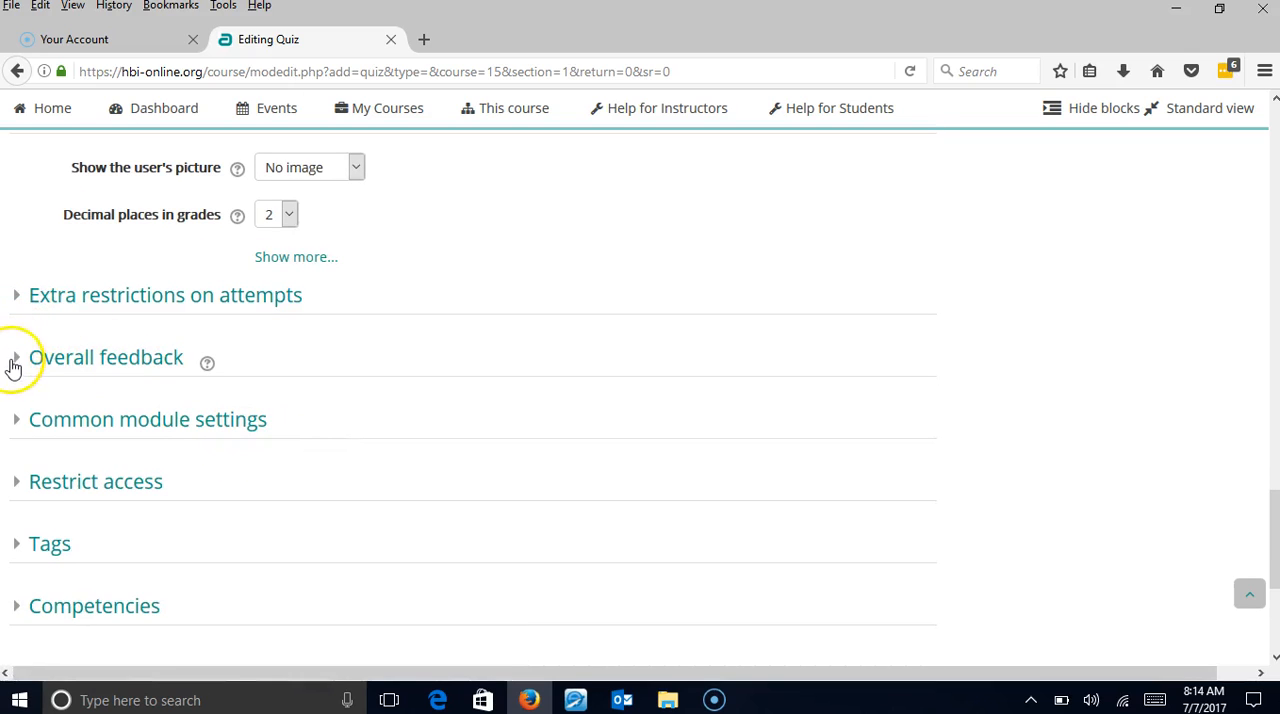
Expand the Overall feedback settings to examine the grade boundary and feedback fields, and collapse them again.
{"action": "scroll", "coordinate": [18, 481], "scroll_direction": "down", "scroll_amount": 2}
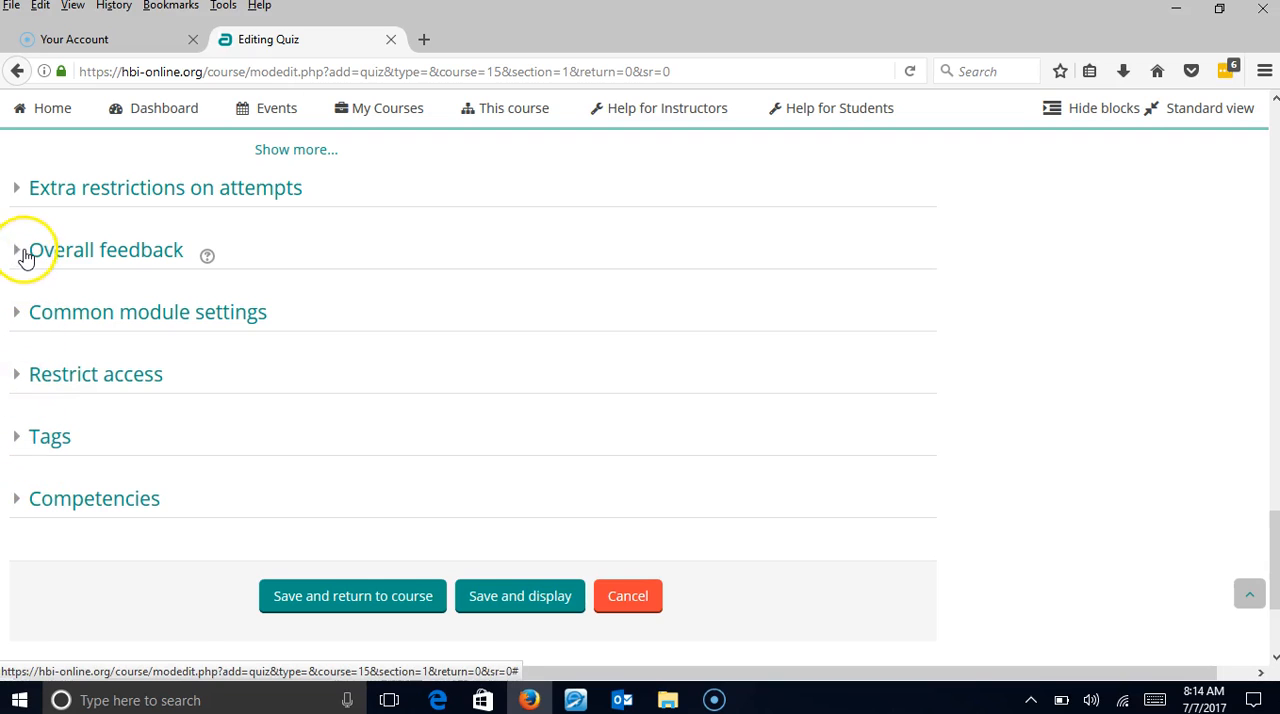
{"action": "left_click", "coordinate": [25, 252]}
{"action": "scroll", "coordinate": [22, 259], "scroll_direction": "down", "scroll_amount": 2}
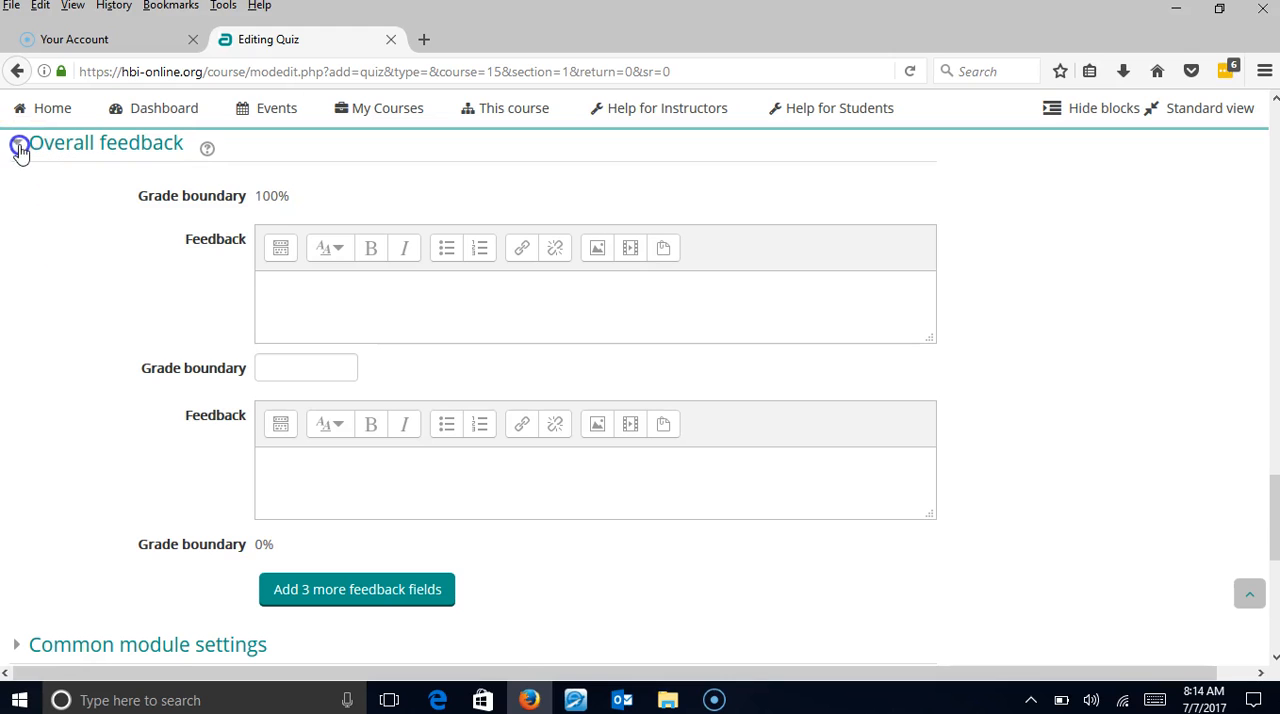
{"action": "left_click", "coordinate": [16, 144]}
{"action": "scroll", "coordinate": [19, 271], "scroll_direction": "up", "scroll_amount": 1}
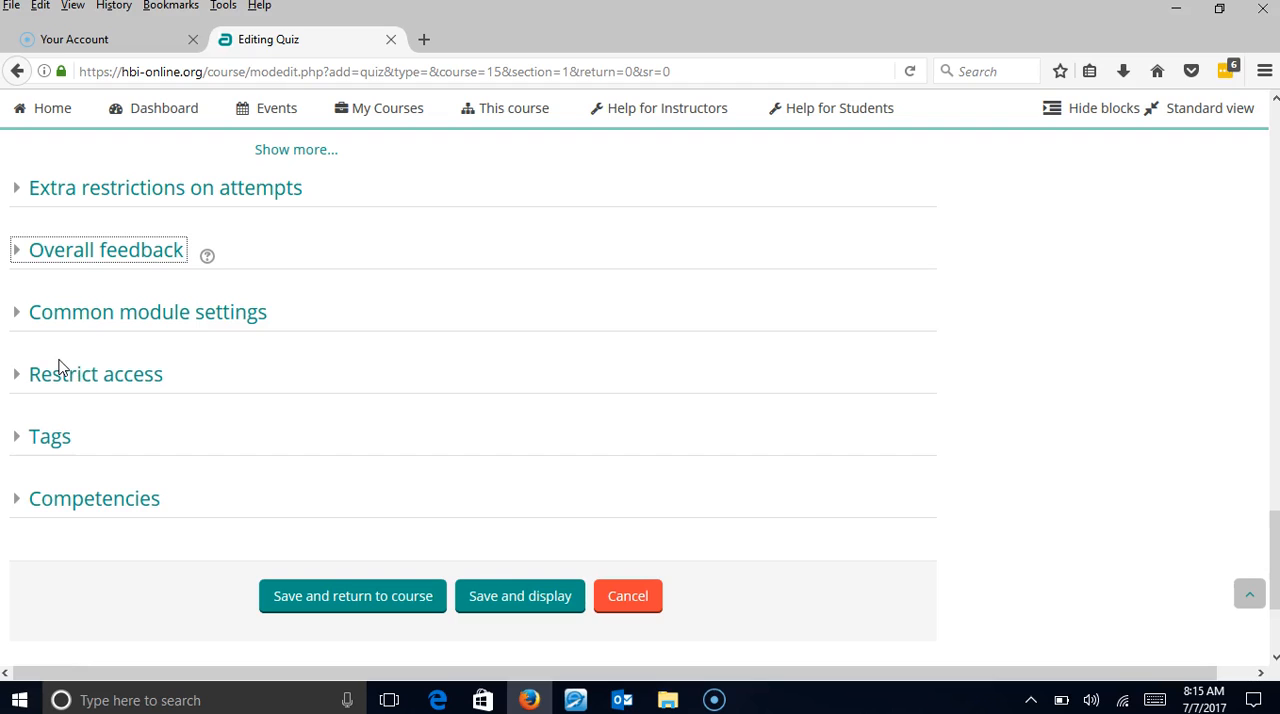
Save the quiz and return to the course, and open Quiz 1 in the 8 July - 14 July section.
{"action": "left_click", "coordinate": [348, 598]}
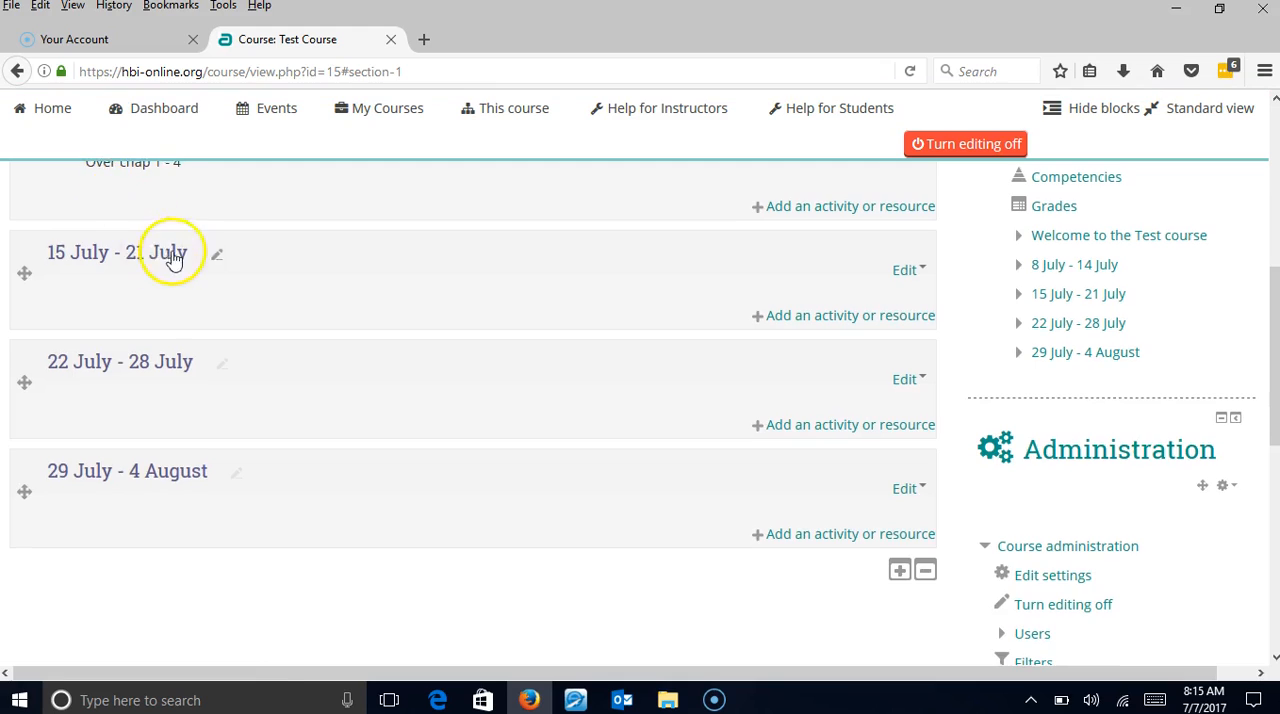
{"action": "scroll", "coordinate": [174, 260], "scroll_direction": "up", "scroll_amount": 3}
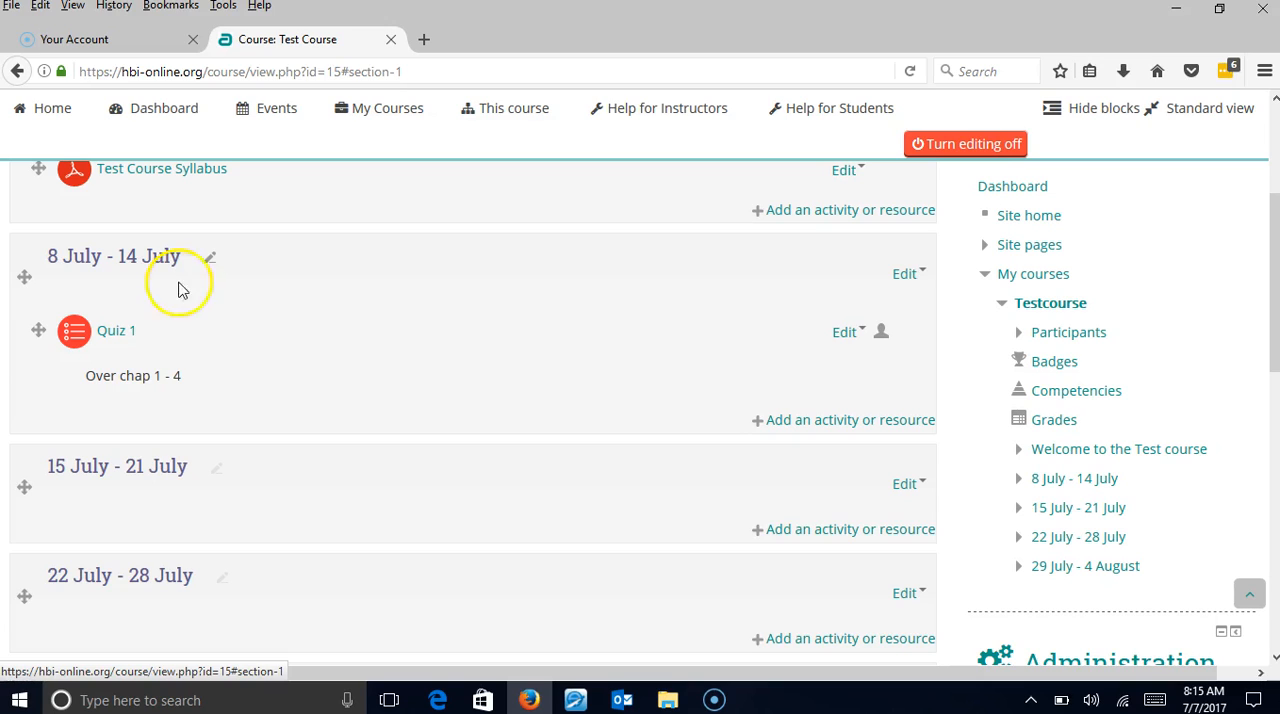
{"action": "left_click", "coordinate": [117, 341]}
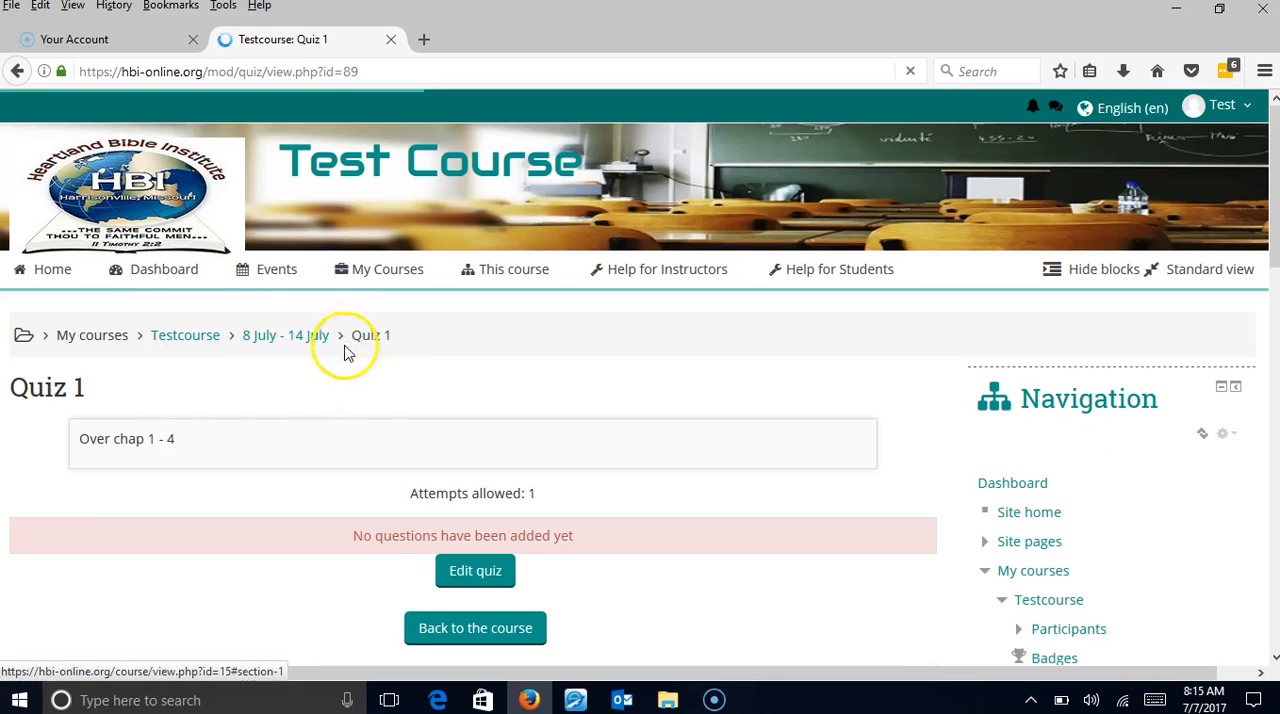
Open Quiz 1 for editing its questions and examine the maximum grade setting.
{"action": "scroll", "coordinate": [380, 390], "scroll_direction": "down", "scroll_amount": 2}
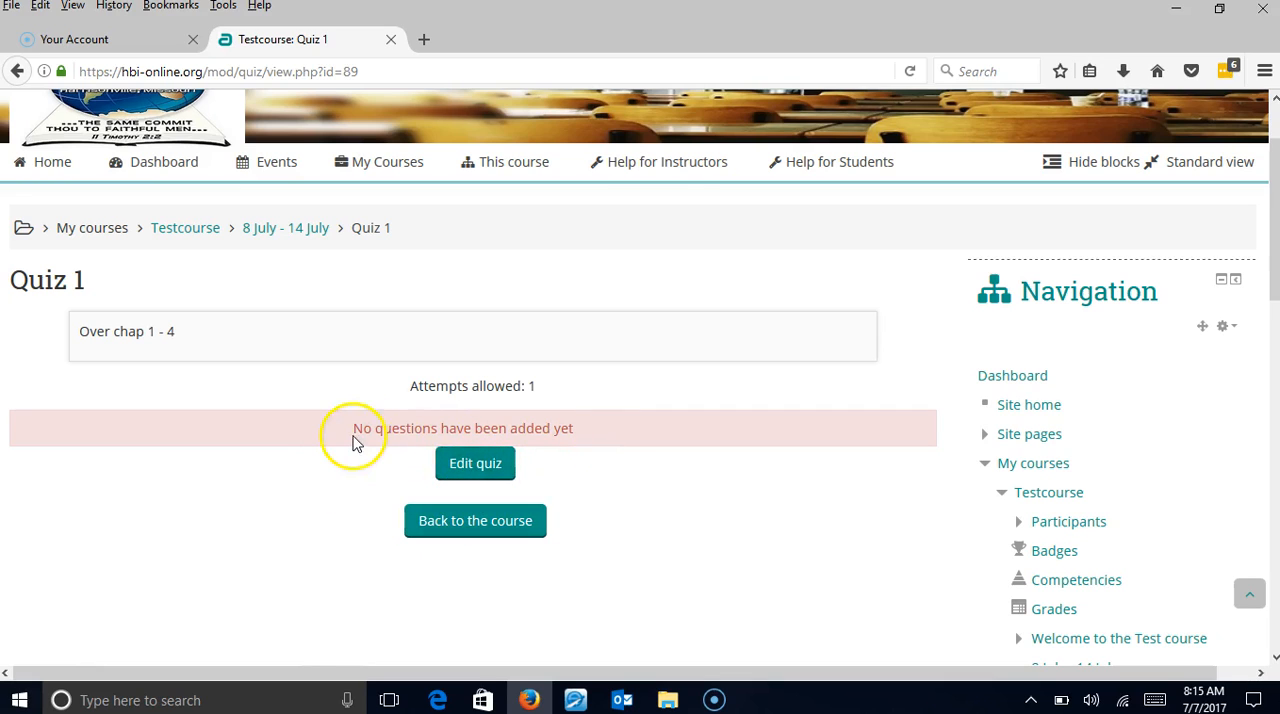
{"action": "left_click", "coordinate": [461, 474]}
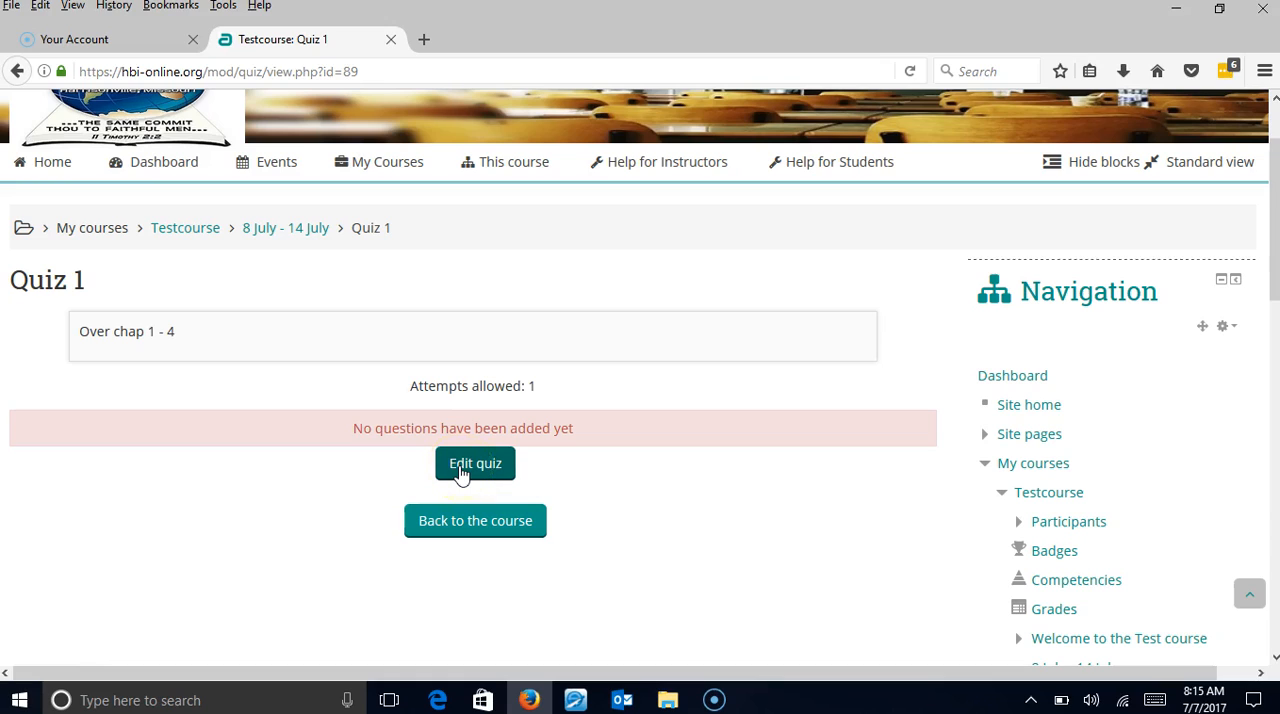
{"action": "left_click", "coordinate": [461, 474]}
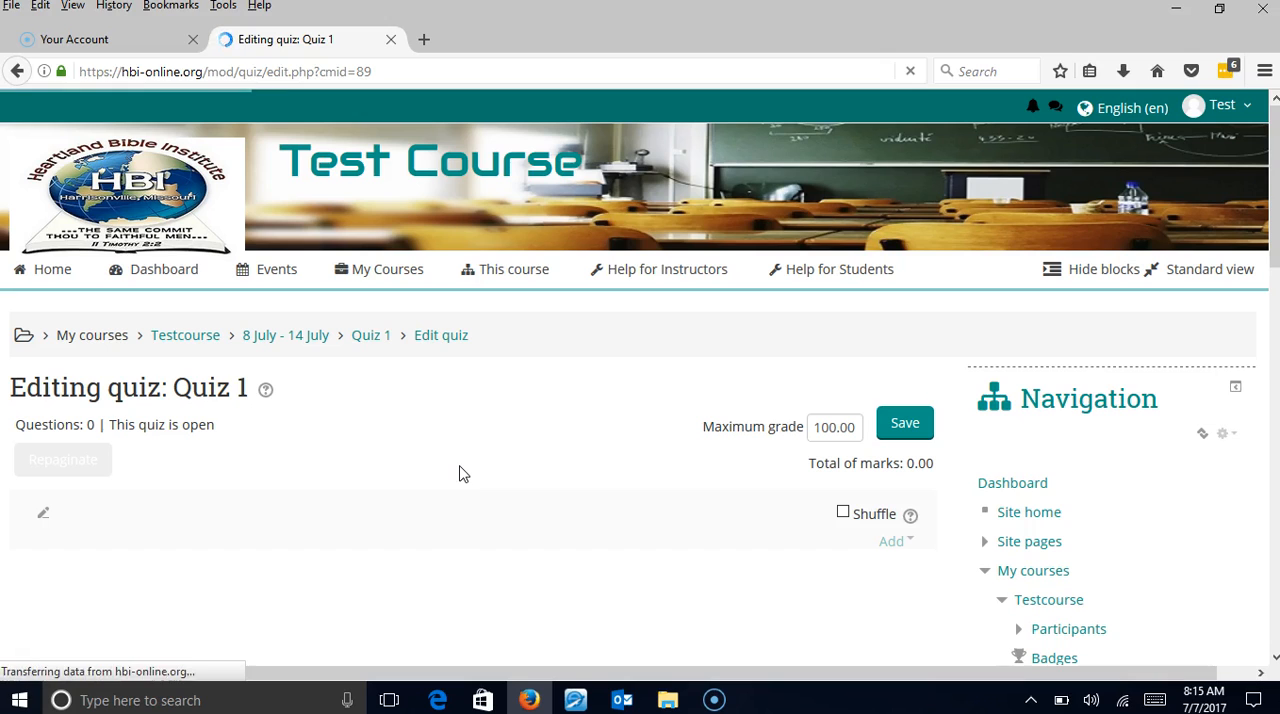
{"action": "left_click", "coordinate": [430, 440]}
{"action": "scroll", "coordinate": [432, 440], "scroll_direction": "down", "scroll_amount": 2}
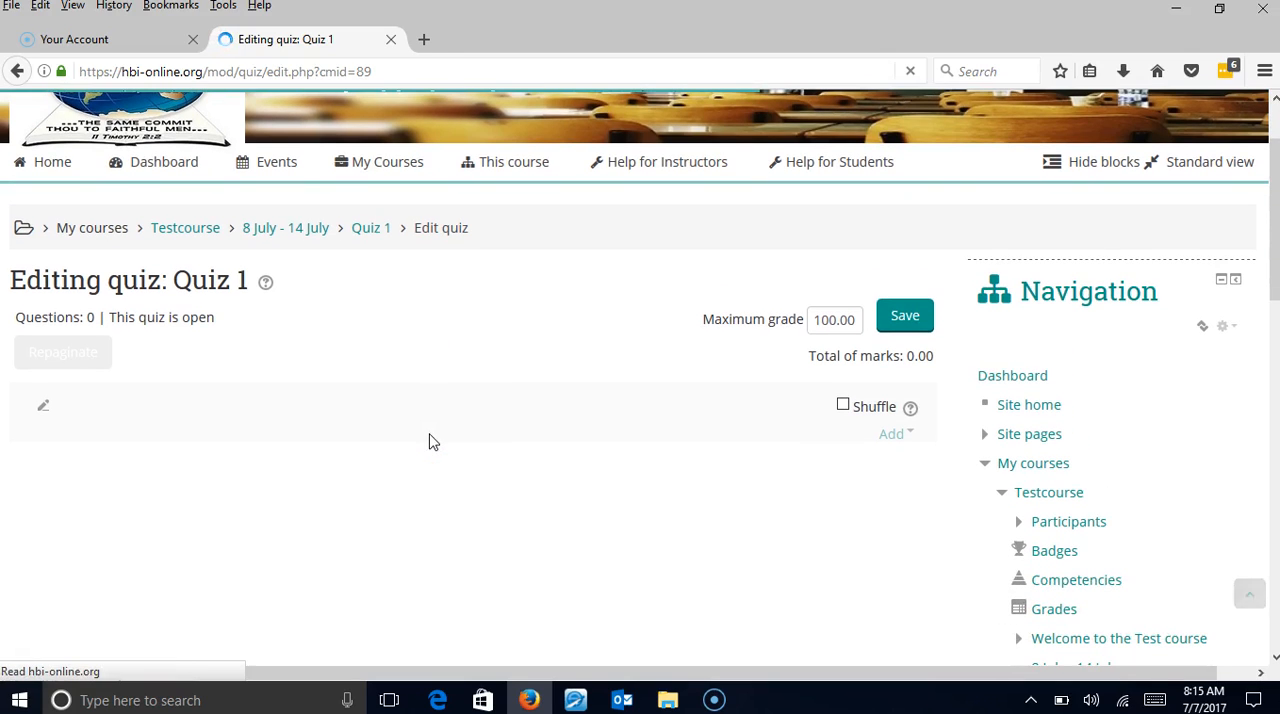
{"action": "left_click", "coordinate": [785, 326]}
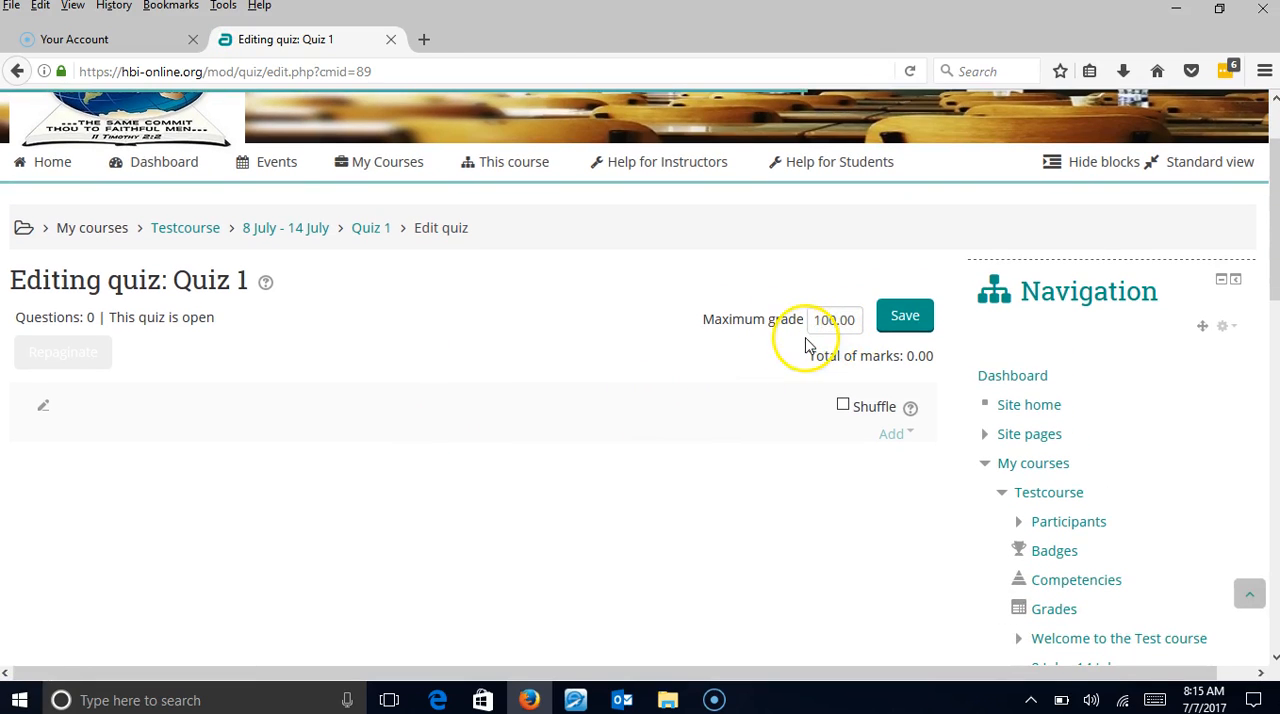